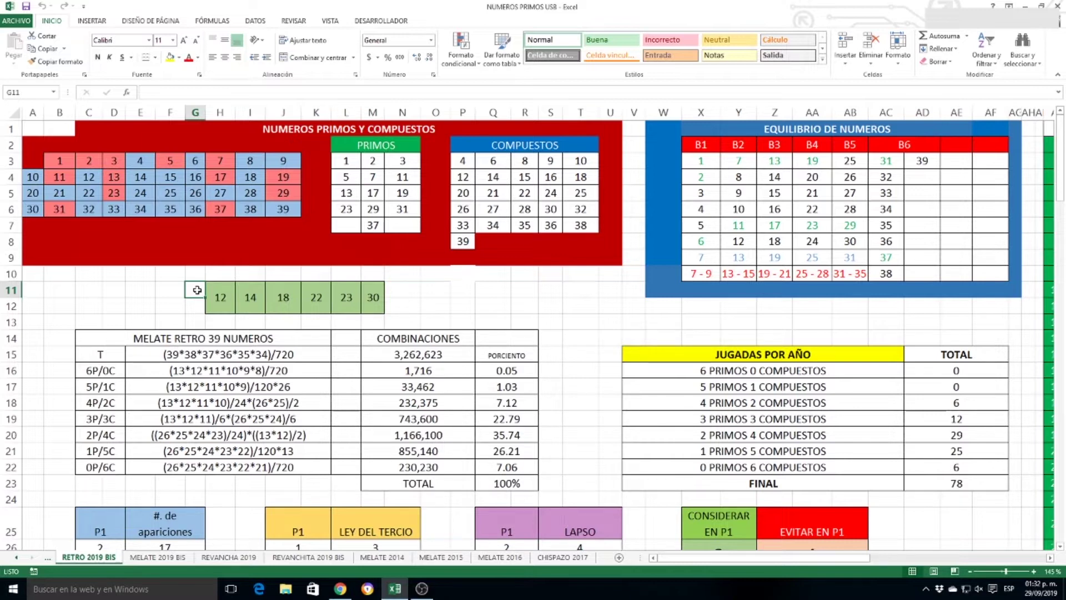
# Go through the drawn numbers one by one in the green row below the primes and composites table.
pyautogui.press('Right')
pyautogui.press('Right')
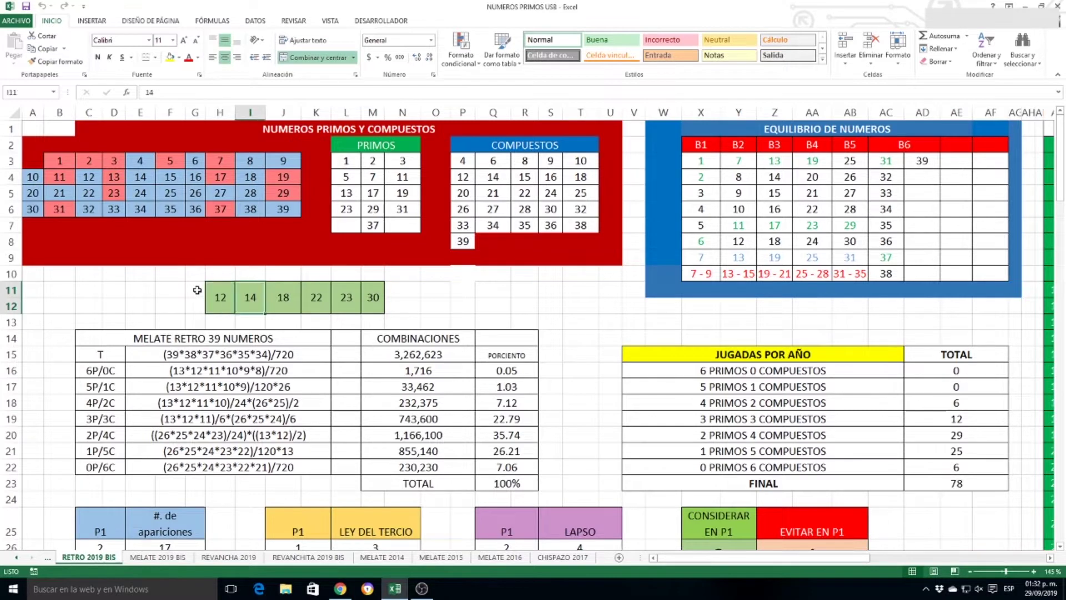
pyautogui.press('Right')
pyautogui.press('Right')
pyautogui.press('Right')
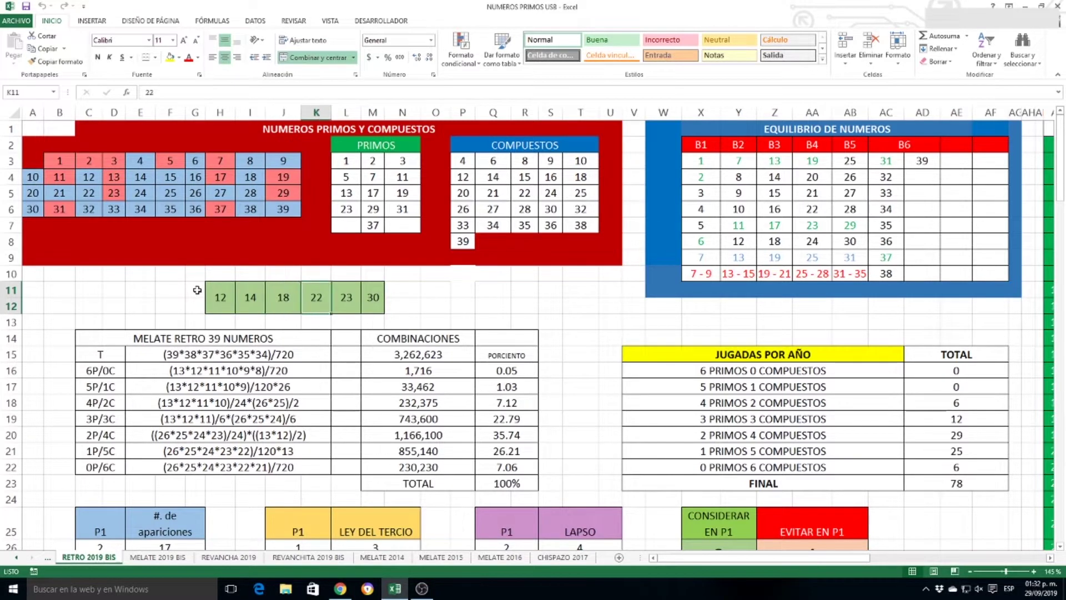
pyautogui.press('Right')
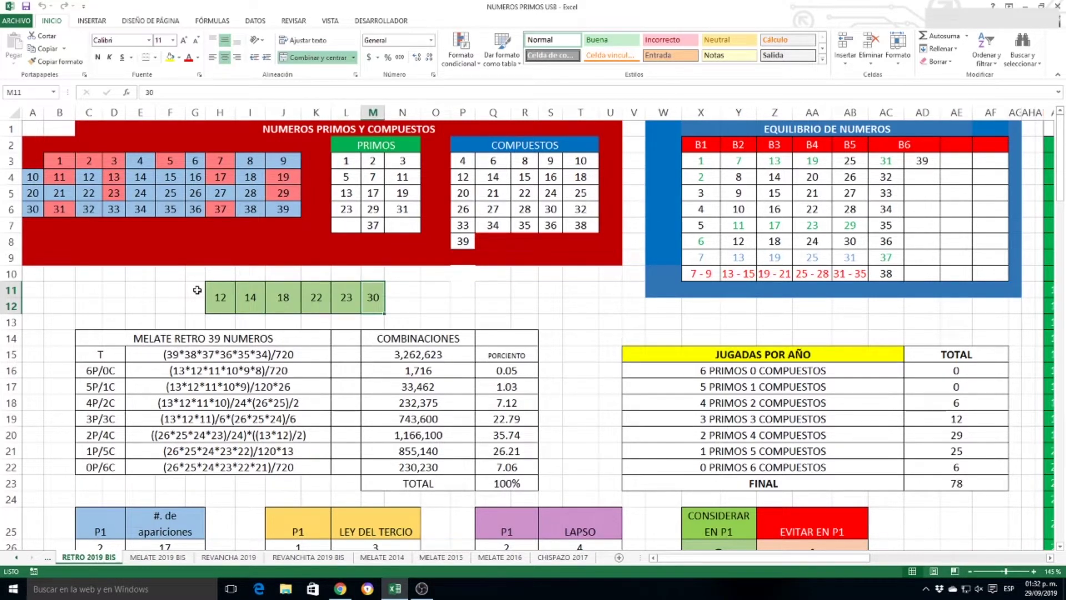
# Find the 28/09/2019 draw in the dated draw history and check its prime/composite category mark.
pyautogui.moveTo(702, 558); pyautogui.dragTo(855, 552)
pyautogui.scroll(-13, 767, 422)
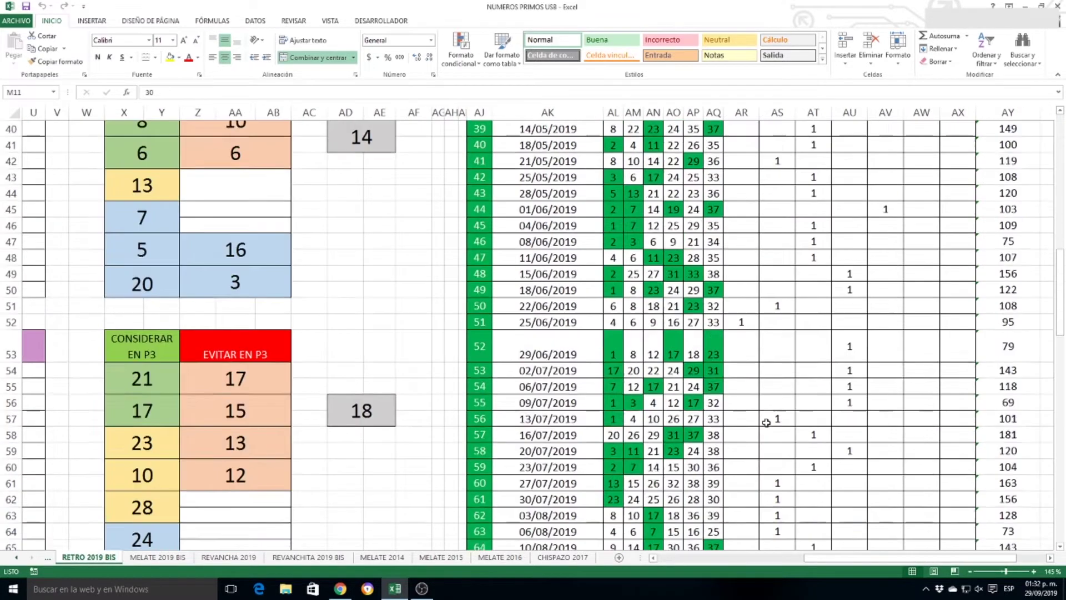
pyautogui.scroll(-8, 766, 422)
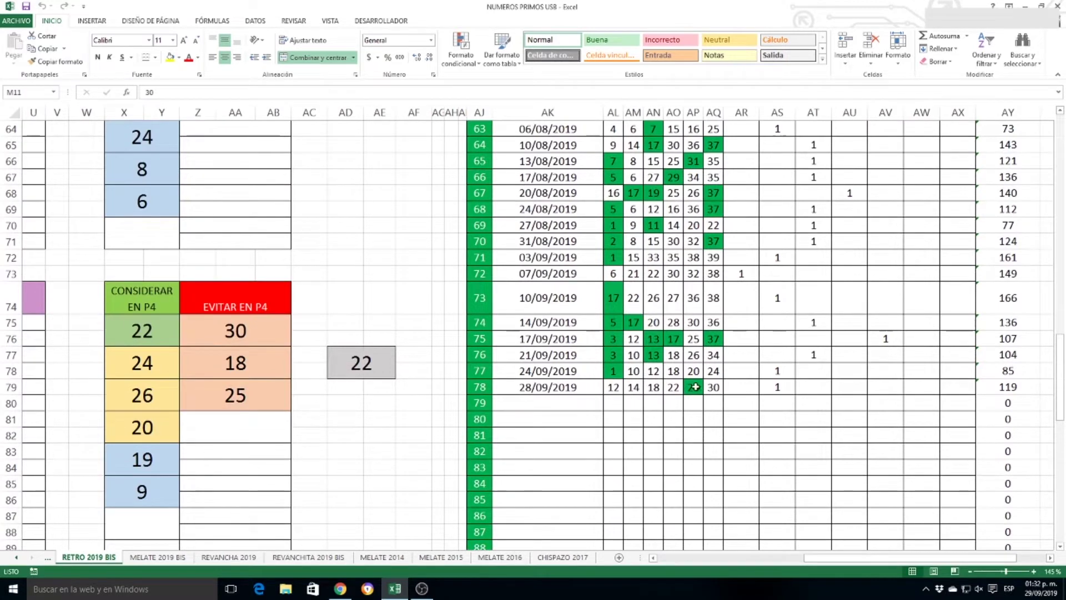
pyautogui.click(780, 388)
# Compare the yearly total for 1 PRIMOS 5 COMPUESTOS with its percentage in the MELATE RETRO combinations table.
pyautogui.moveTo(822, 559); pyautogui.dragTo(758, 560)
pyautogui.scroll(6, 710, 483)
pyautogui.scroll(15, 709, 474)
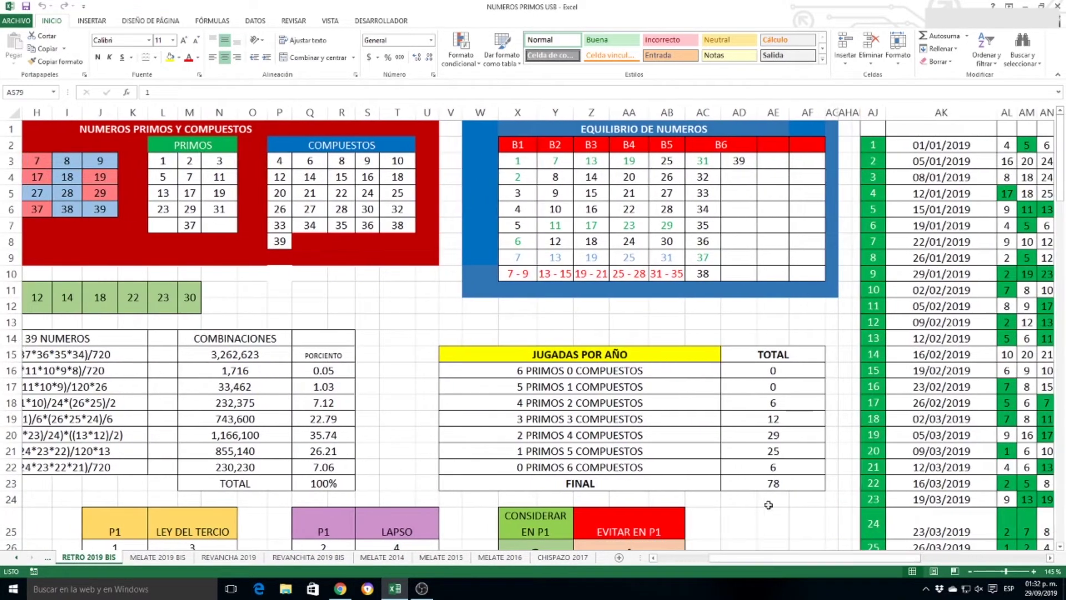
pyautogui.click(774, 451)
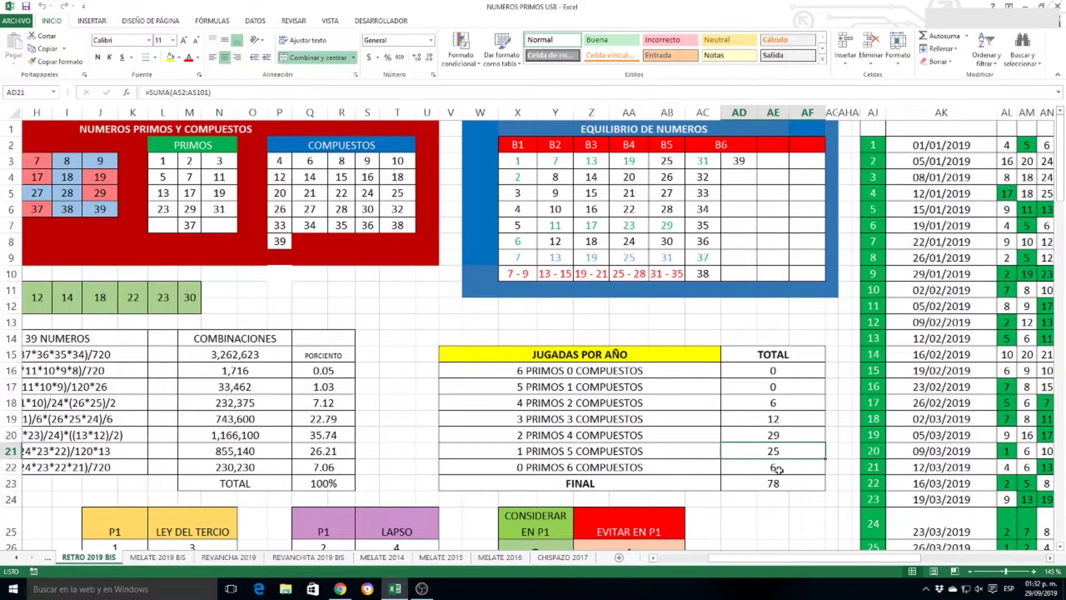
pyautogui.click(330, 451)
pyautogui.moveTo(330, 451); pyautogui.dragTo(744, 451)
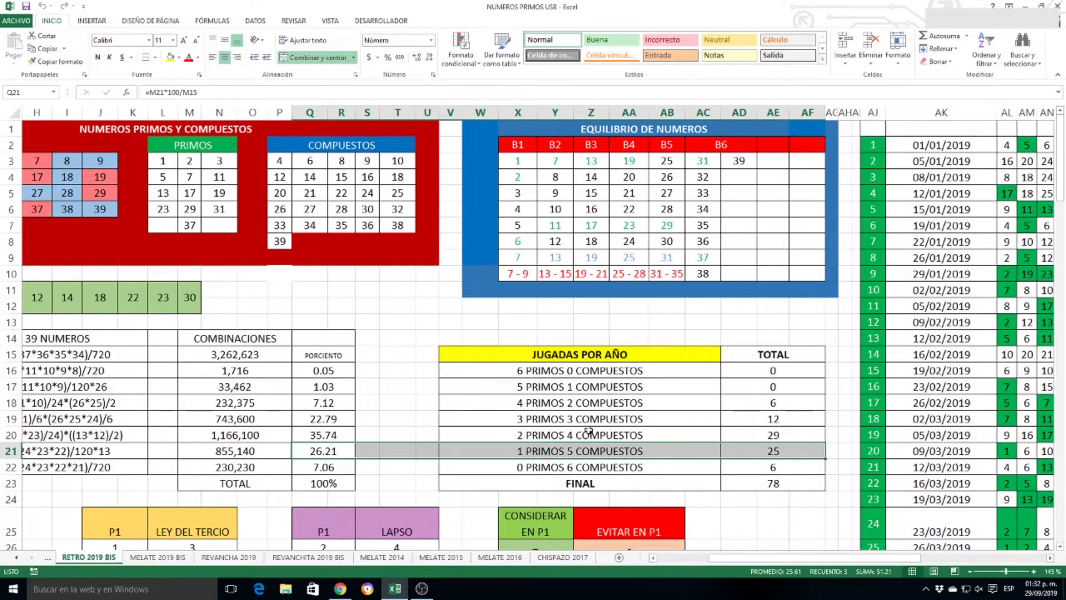
pyautogui.click(331, 453)
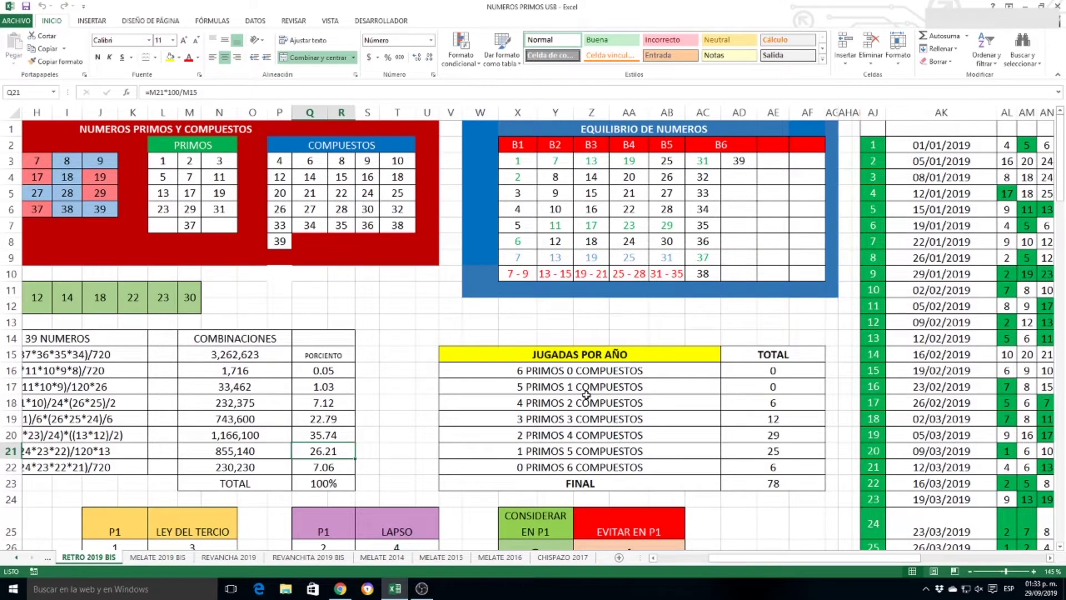
# Check the drawn P1 number against the P1 list in the LEY DEL TERCIO table.
pyautogui.scroll(-5, 586, 394)
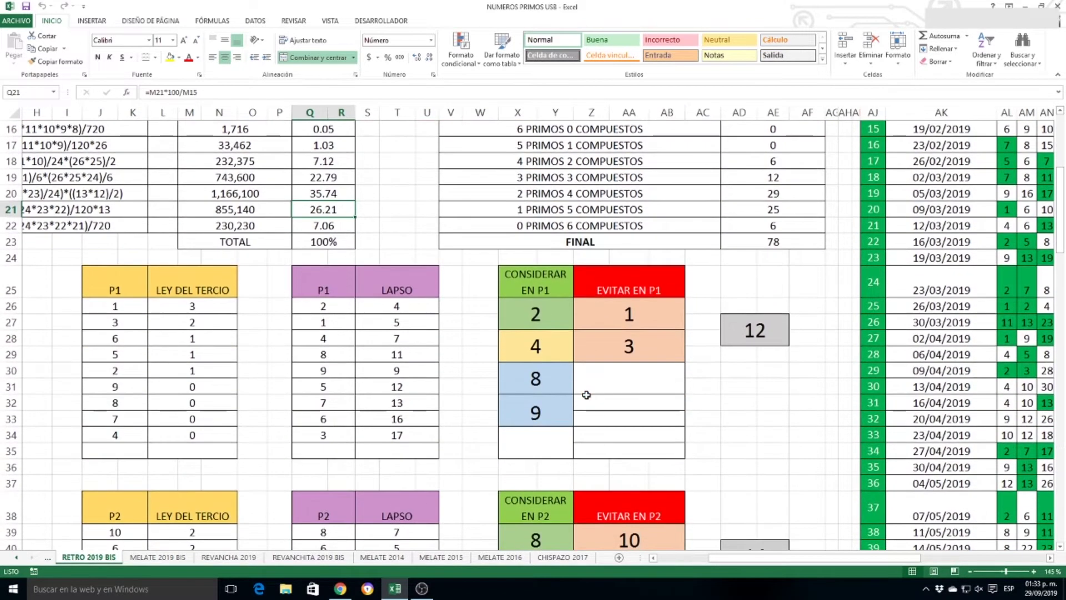
pyautogui.click(729, 336)
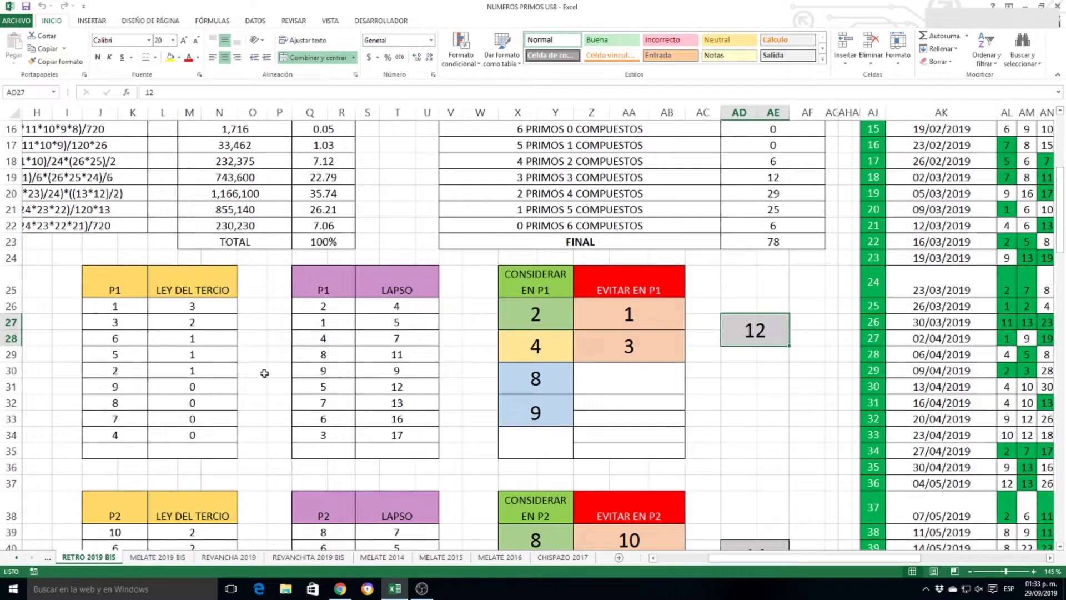
pyautogui.moveTo(117, 303); pyautogui.dragTo(132, 448)
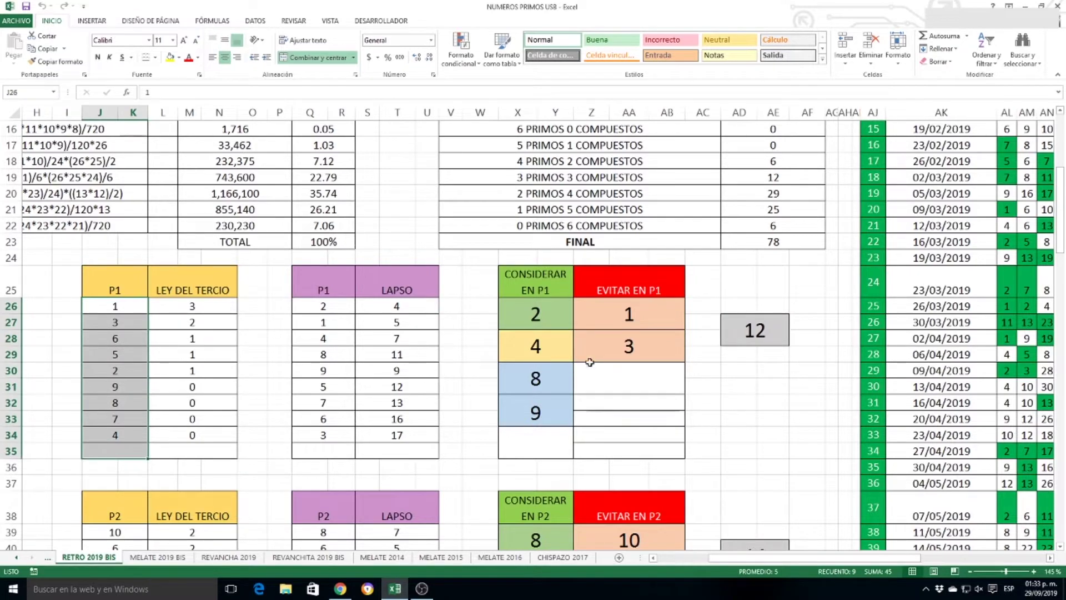
pyautogui.click(702, 355)
# Check the drawn P2 number against the P2 list in the LEY DEL TERCIO table.
pyautogui.scroll(-2, 703, 356)
pyautogui.scroll(-3, 703, 356)
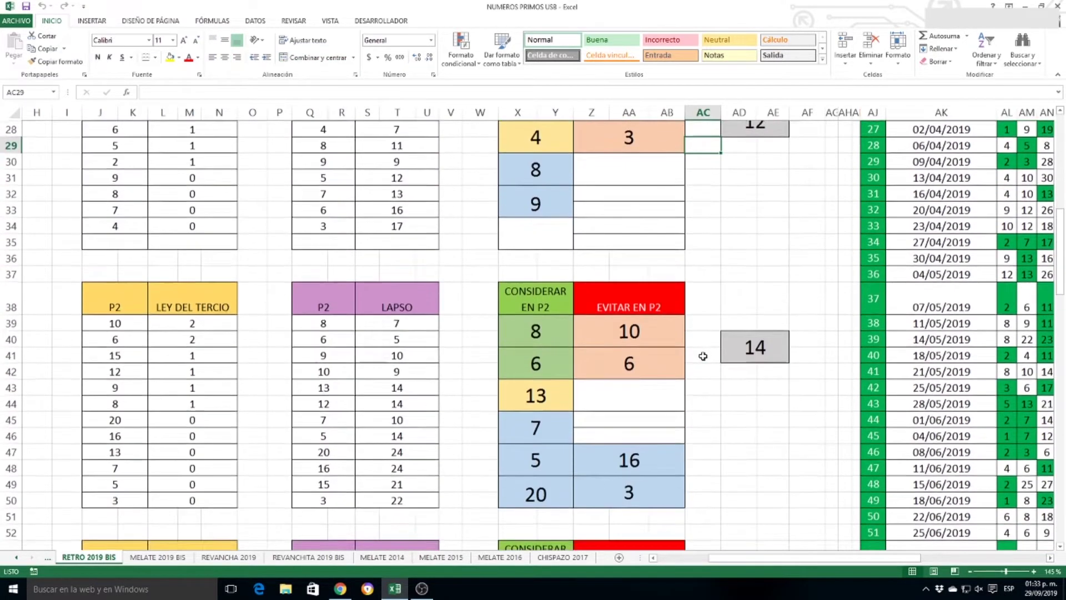
pyautogui.click(740, 306)
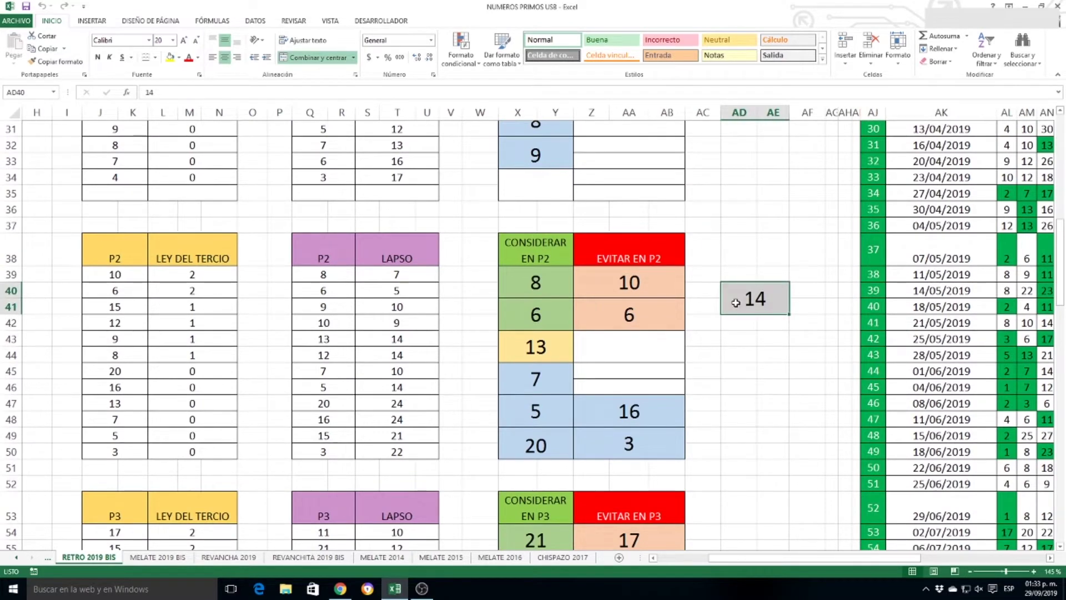
pyautogui.click(121, 274)
pyautogui.moveTo(121, 275); pyautogui.dragTo(123, 447)
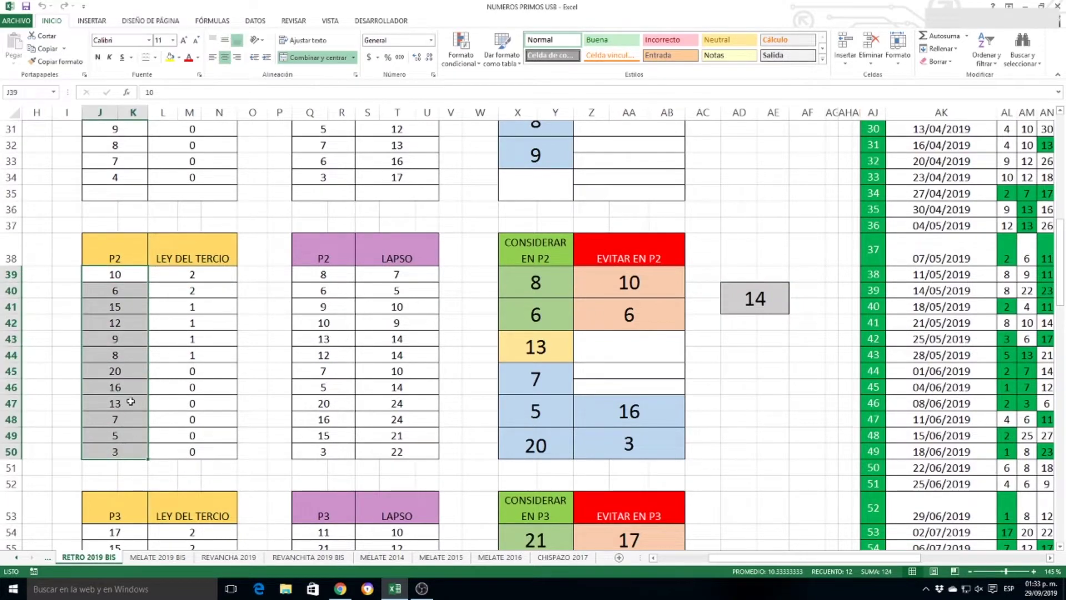
pyautogui.click(130, 382)
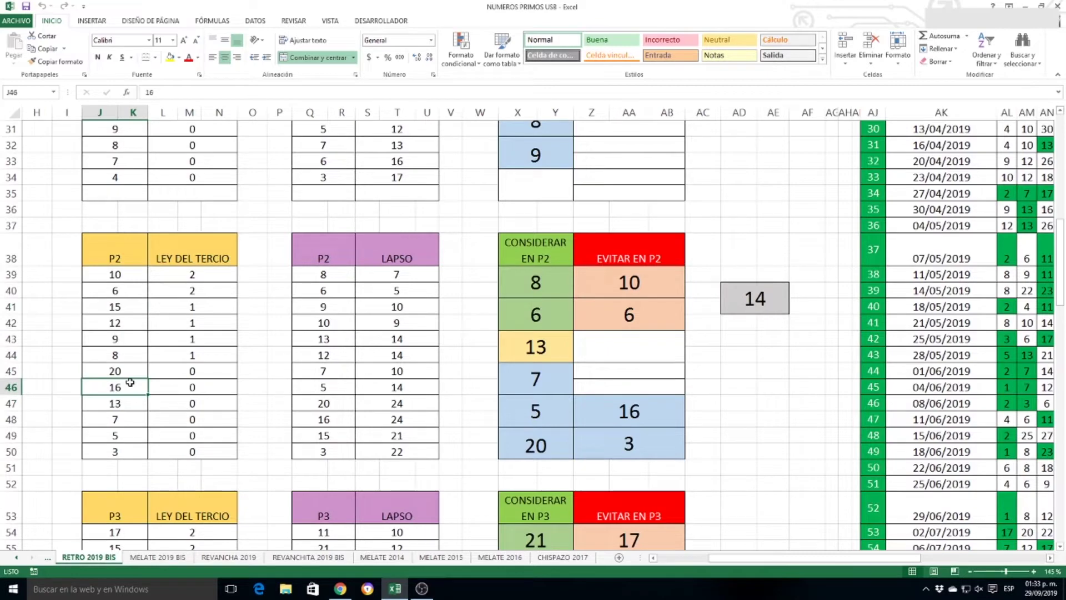
pyautogui.click(732, 296)
# Check the drawn P3 number against the P3 list in the LEY DEL TERCIO table.
pyautogui.scroll(-4, 670, 340)
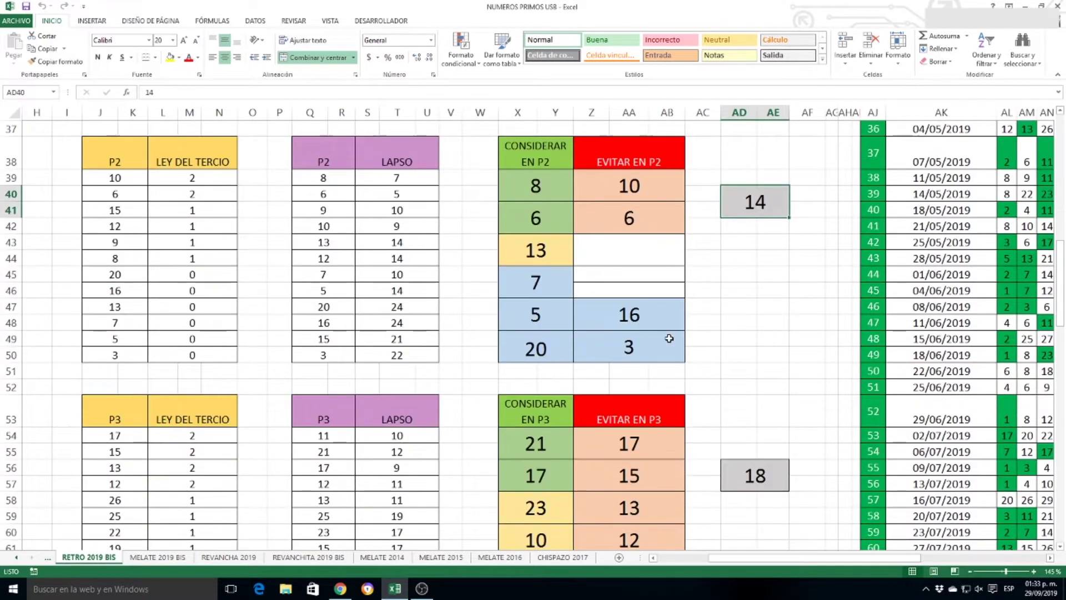
pyautogui.scroll(-2, 670, 338)
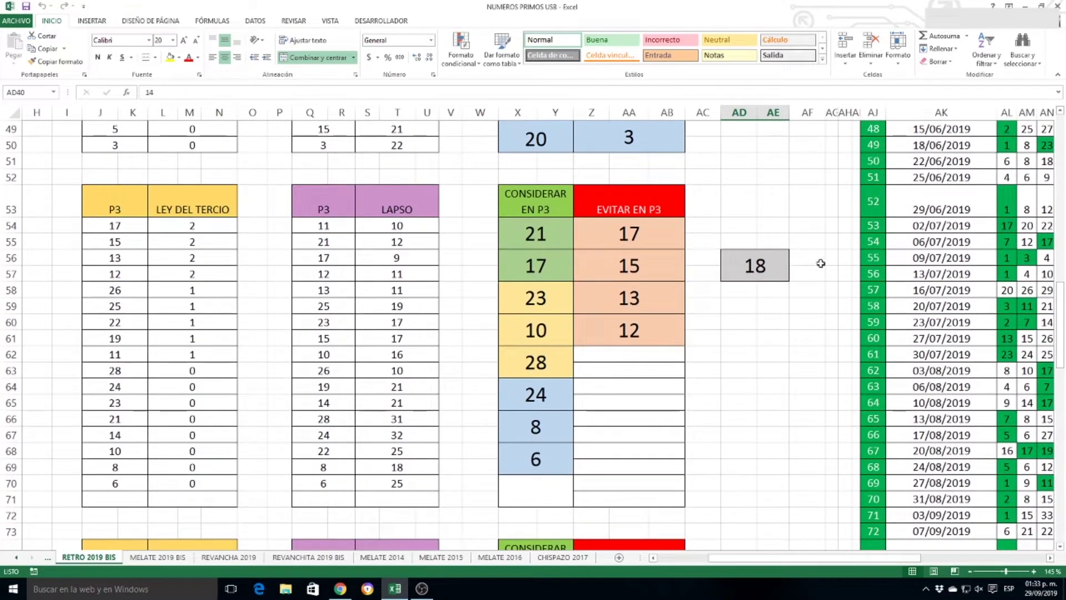
pyautogui.click(754, 264)
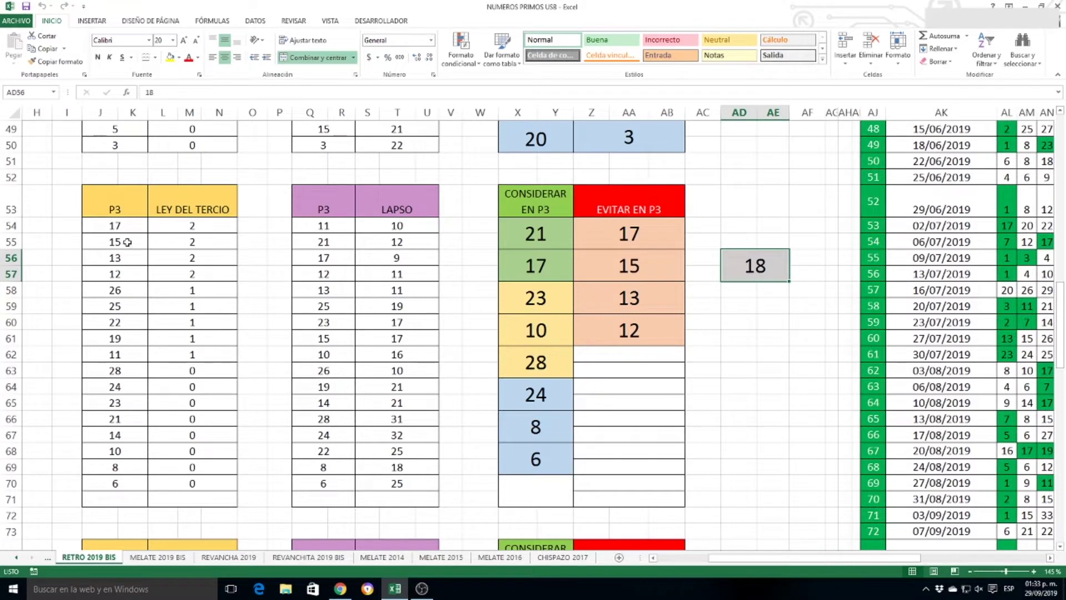
pyautogui.moveTo(125, 226); pyautogui.dragTo(142, 500)
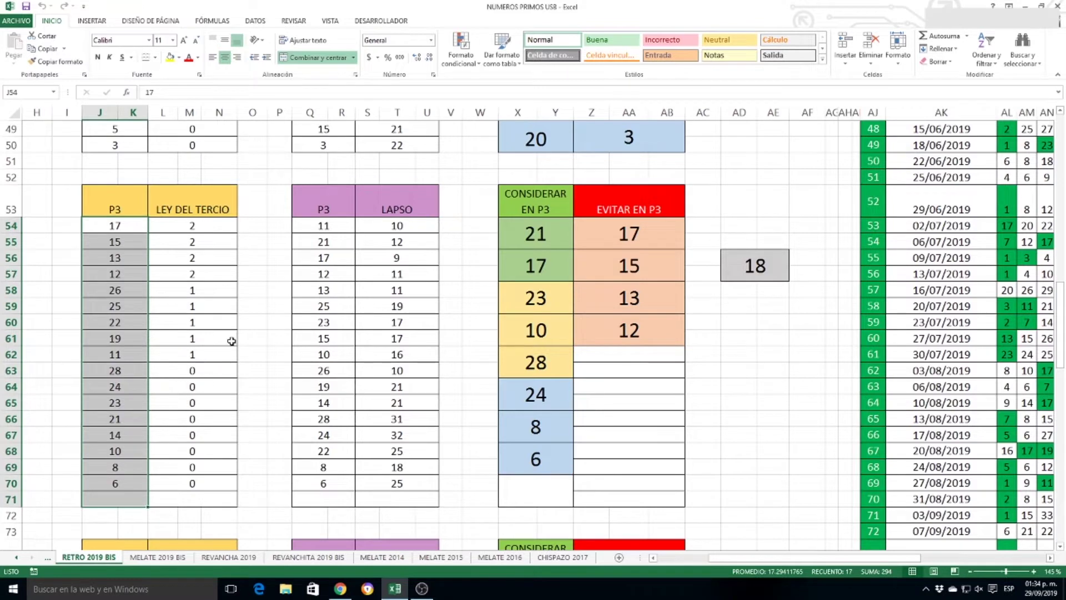
pyautogui.click(278, 339)
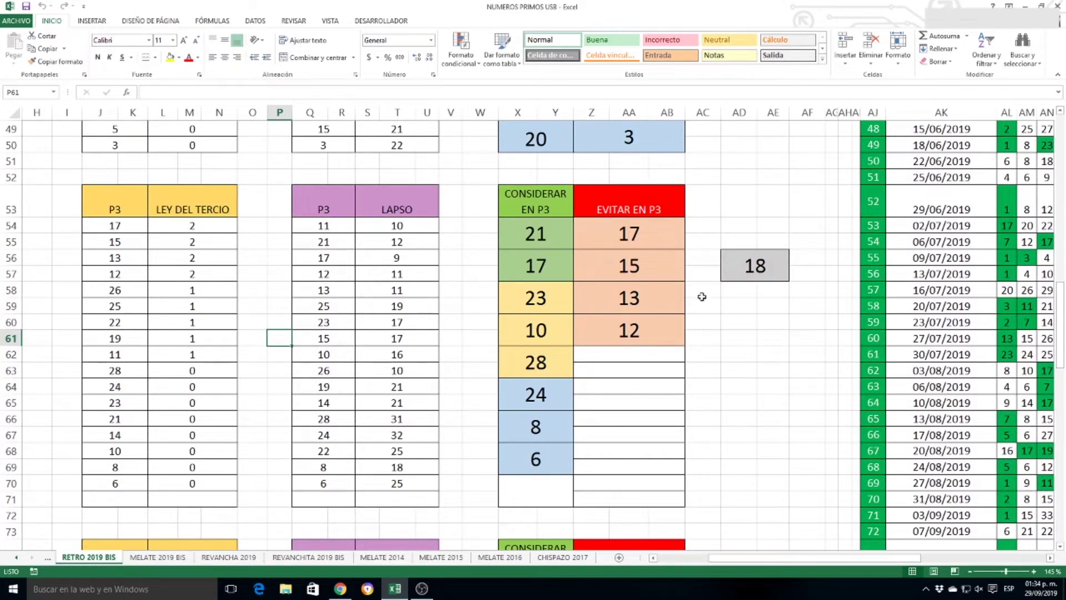
pyautogui.click(725, 265)
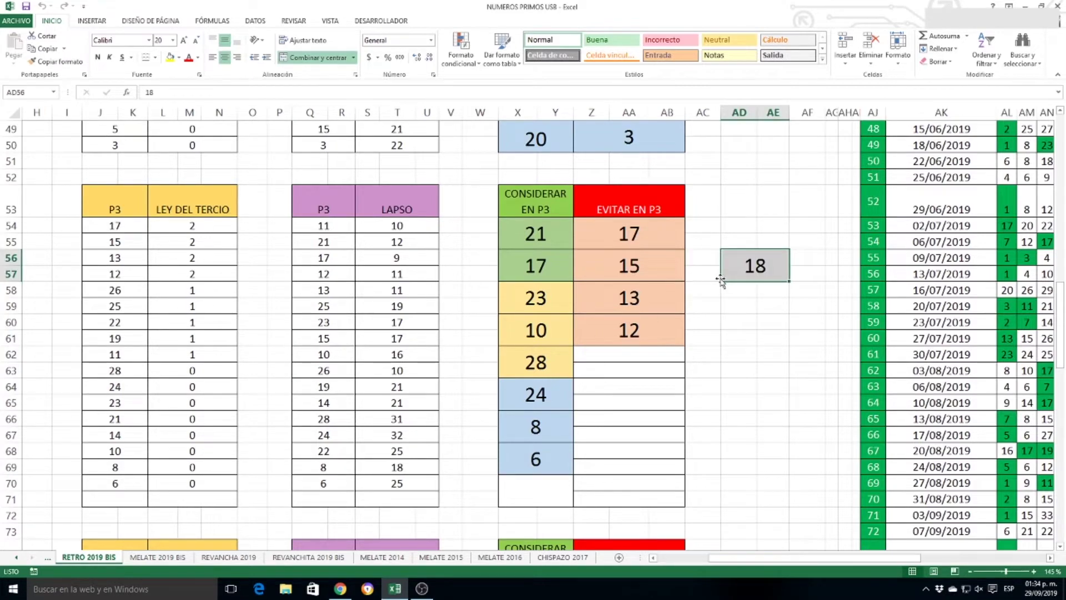
# Compare the drawn P4 number with its entries in the CONSIDERAR EN P4, LEY DEL TERCIO and LAPSO tables.
pyautogui.scroll(-5, 724, 292)
pyautogui.scroll(-2, 720, 280)
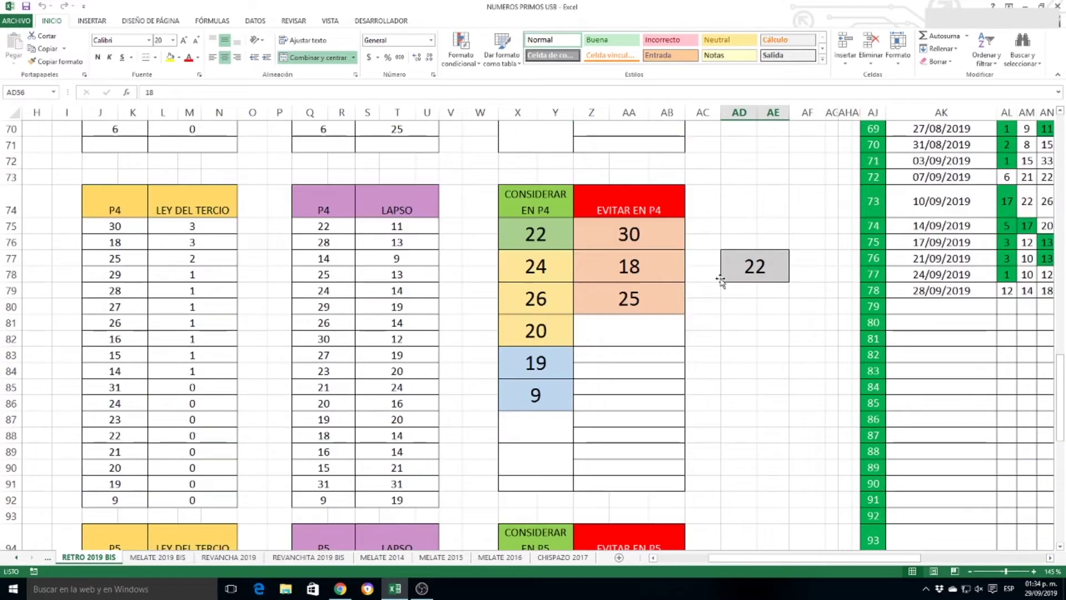
pyautogui.scroll(-1, 720, 281)
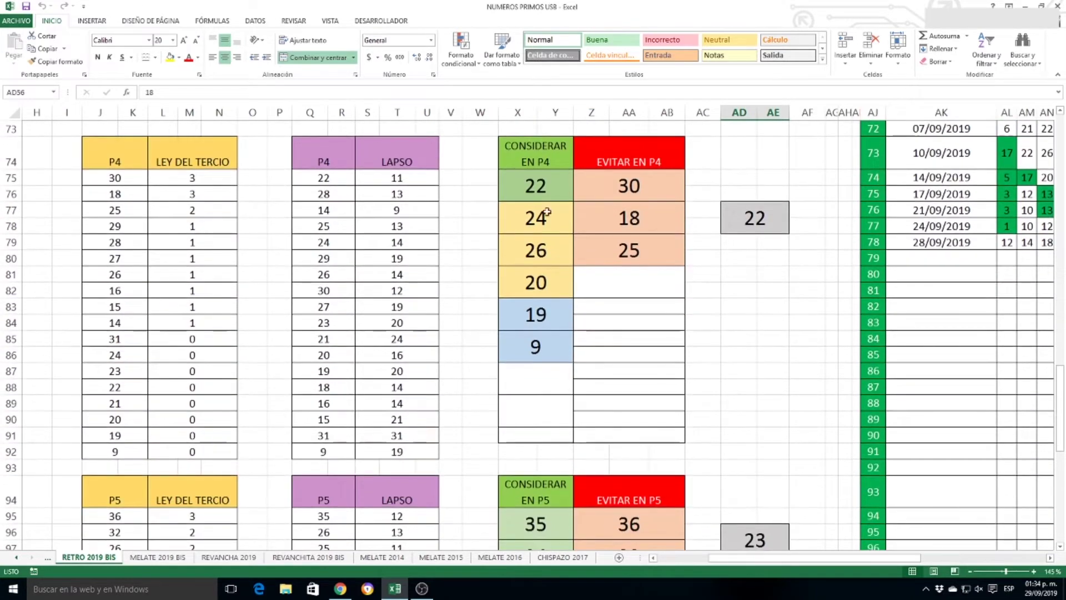
pyautogui.click(746, 214)
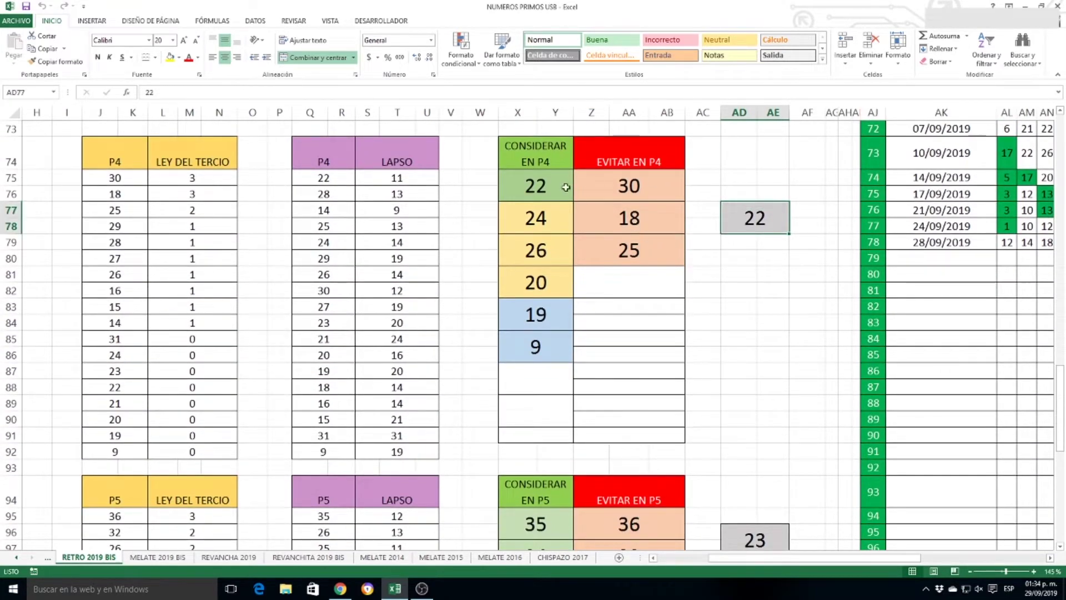
pyautogui.click(544, 189)
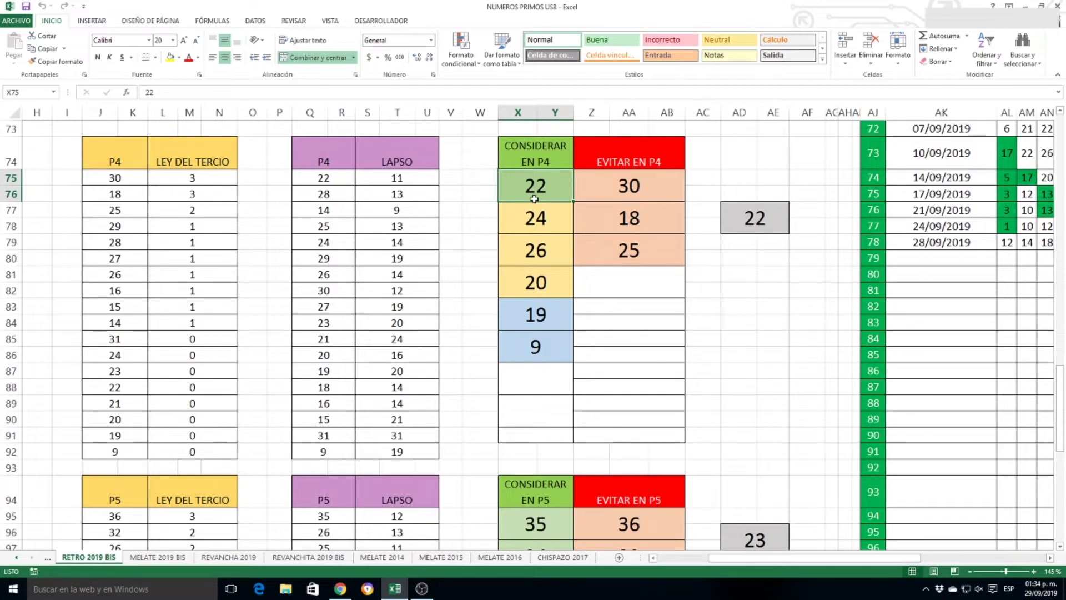
pyautogui.moveTo(132, 395); pyautogui.dragTo(191, 388)
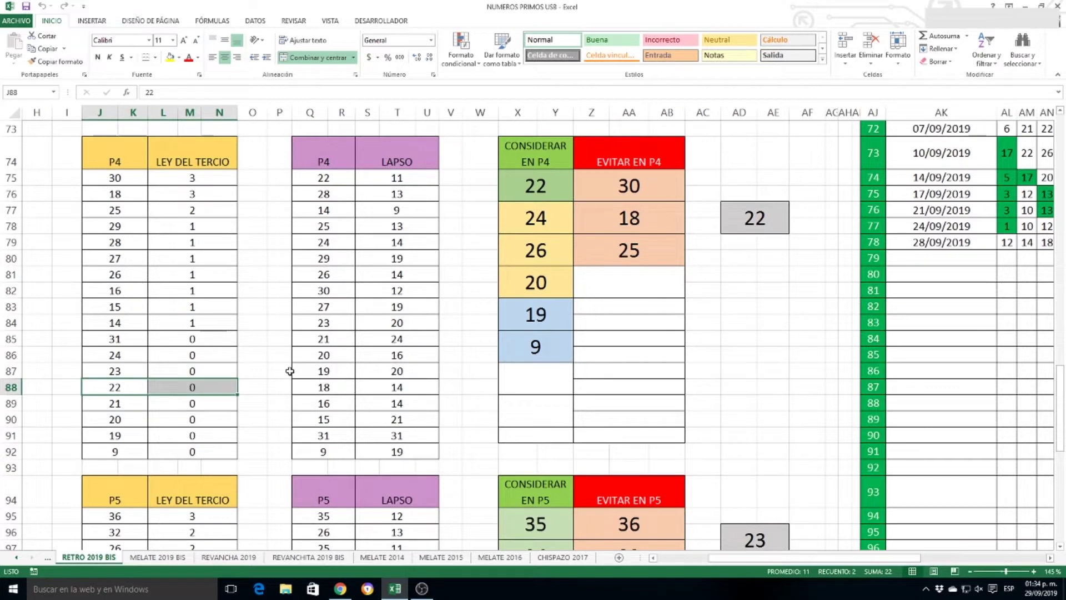
pyautogui.click(350, 183)
pyautogui.click(536, 192)
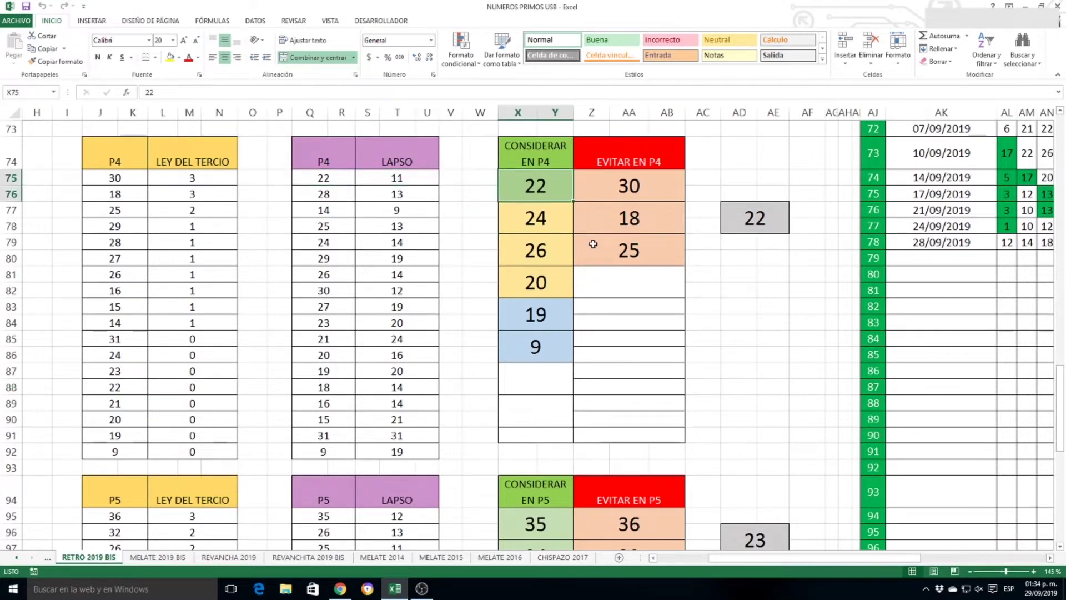
pyautogui.click(735, 219)
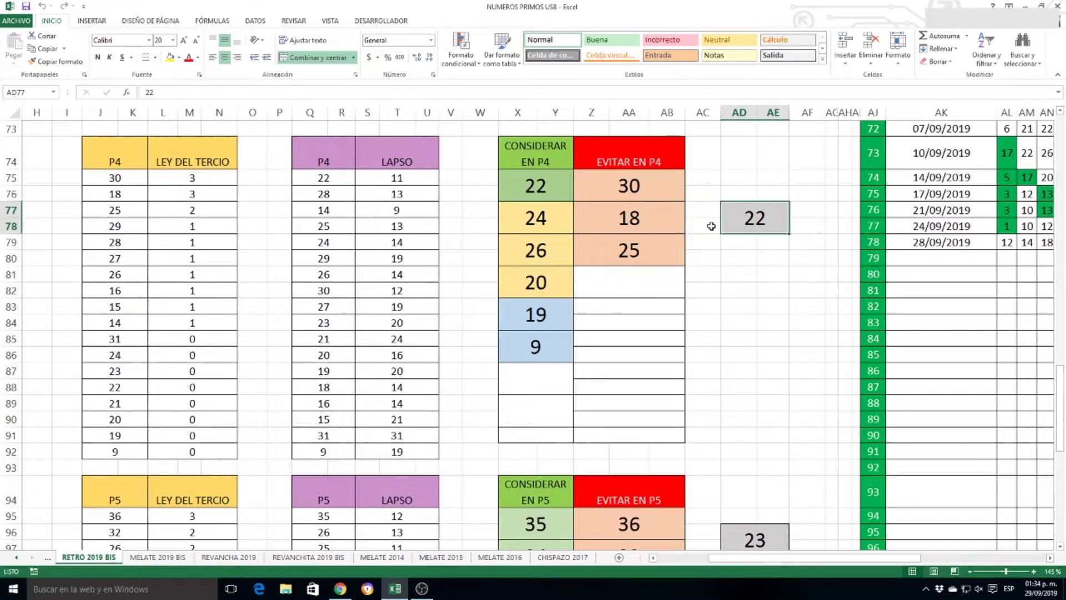
# Compare the drawn P5 number with its entries in the CONSIDERAR EN P5, LEY DEL TERCIO and LAPSO tables.
pyautogui.scroll(-5, 714, 228)
pyautogui.scroll(-1, 711, 226)
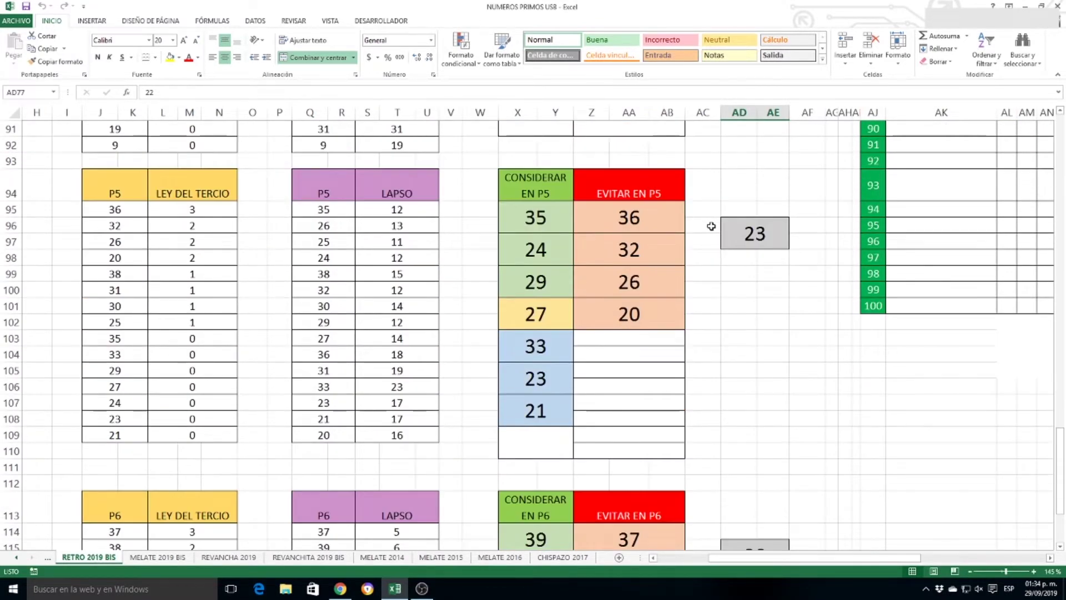
pyautogui.click(738, 231)
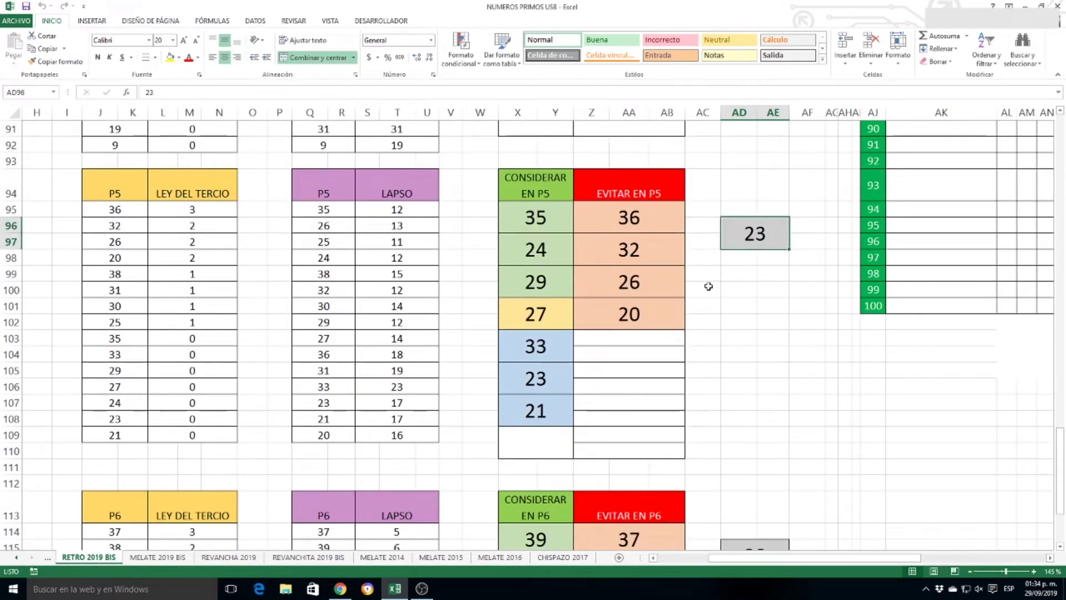
pyautogui.click(560, 387)
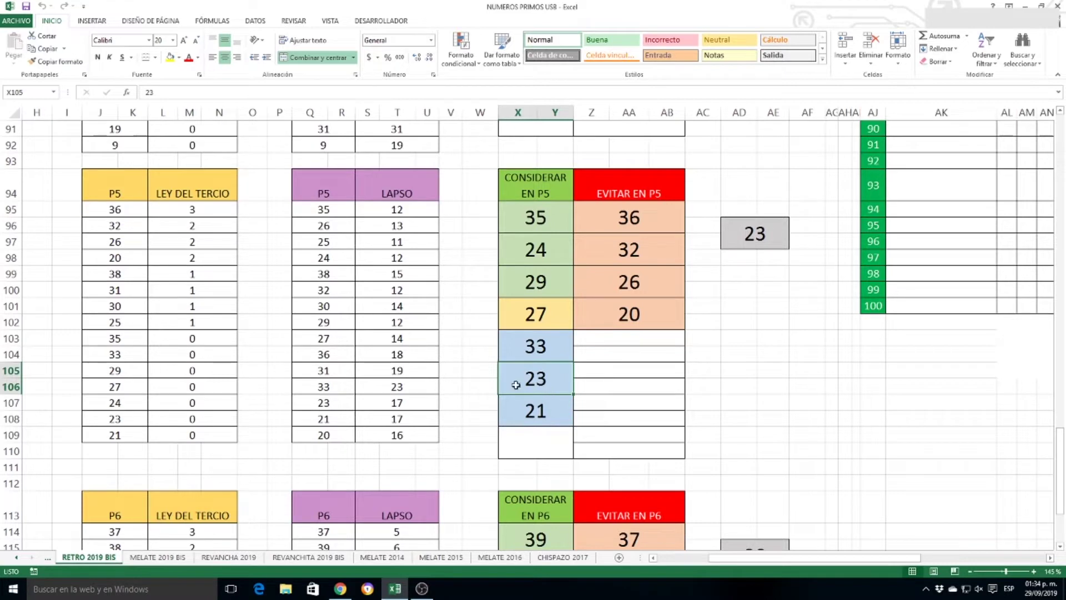
pyautogui.moveTo(118, 418); pyautogui.dragTo(185, 418)
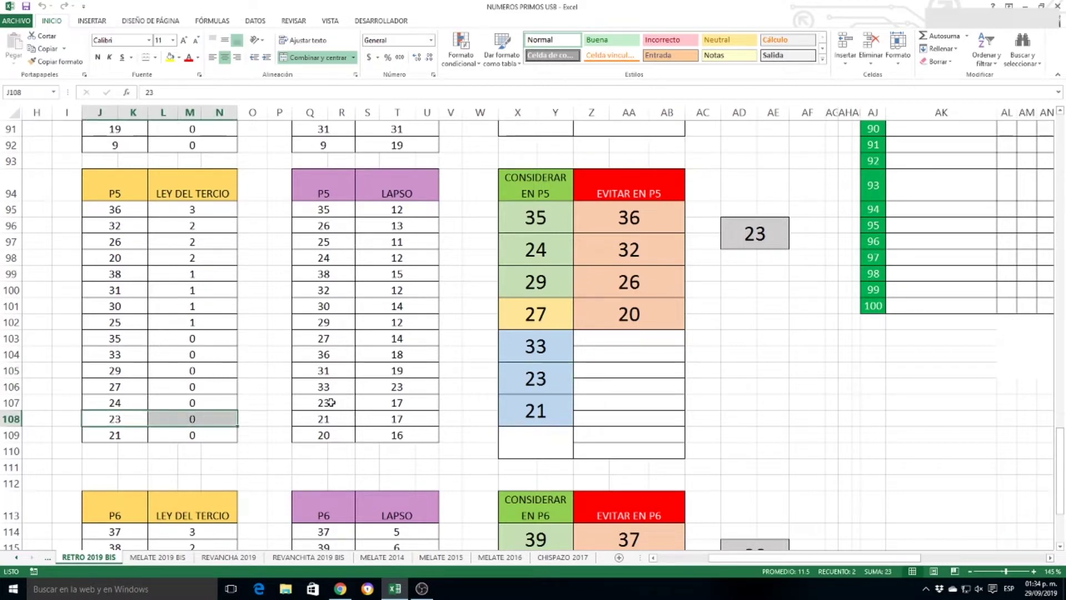
pyautogui.moveTo(331, 402); pyautogui.dragTo(393, 405)
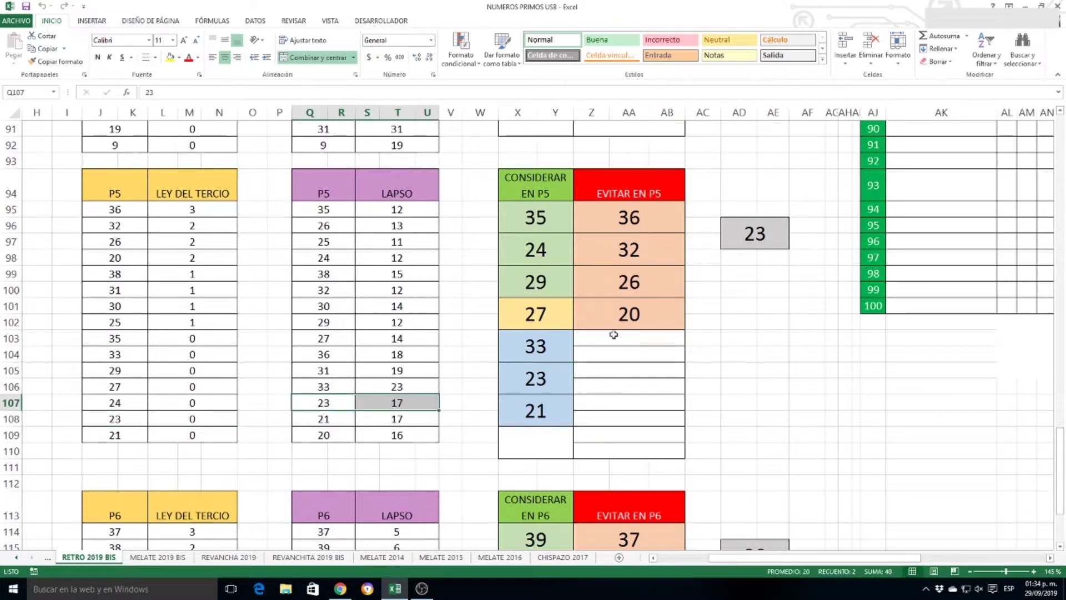
pyautogui.click(743, 241)
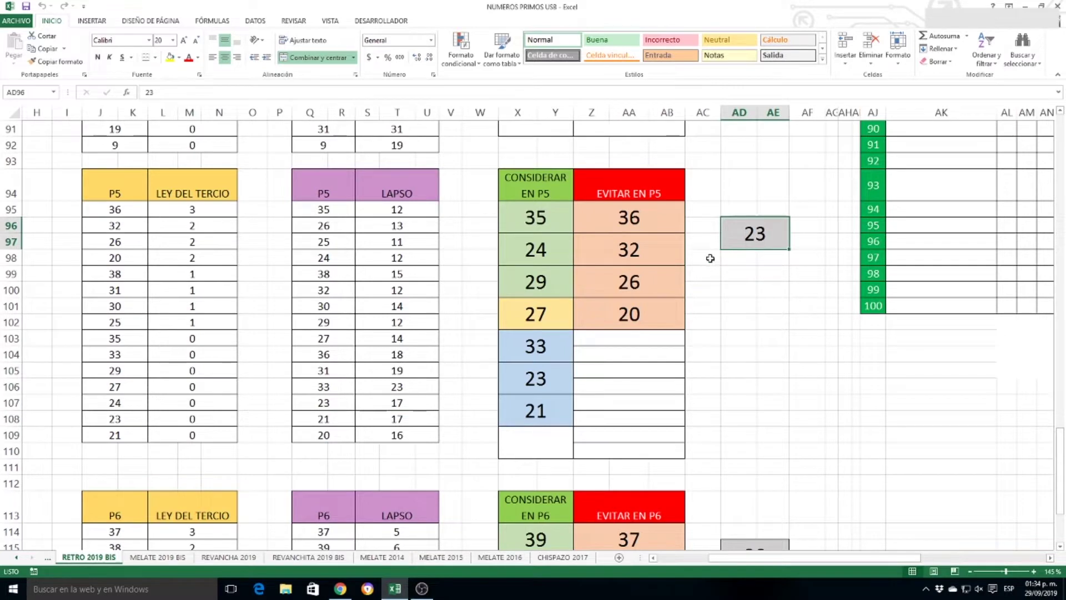
# Compare the drawn P6 number with its entries in the EVITAR EN P6, LEY DEL TERCIO and LAPSO tables.
pyautogui.scroll(-2, 710, 259)
pyautogui.scroll(-2, 711, 258)
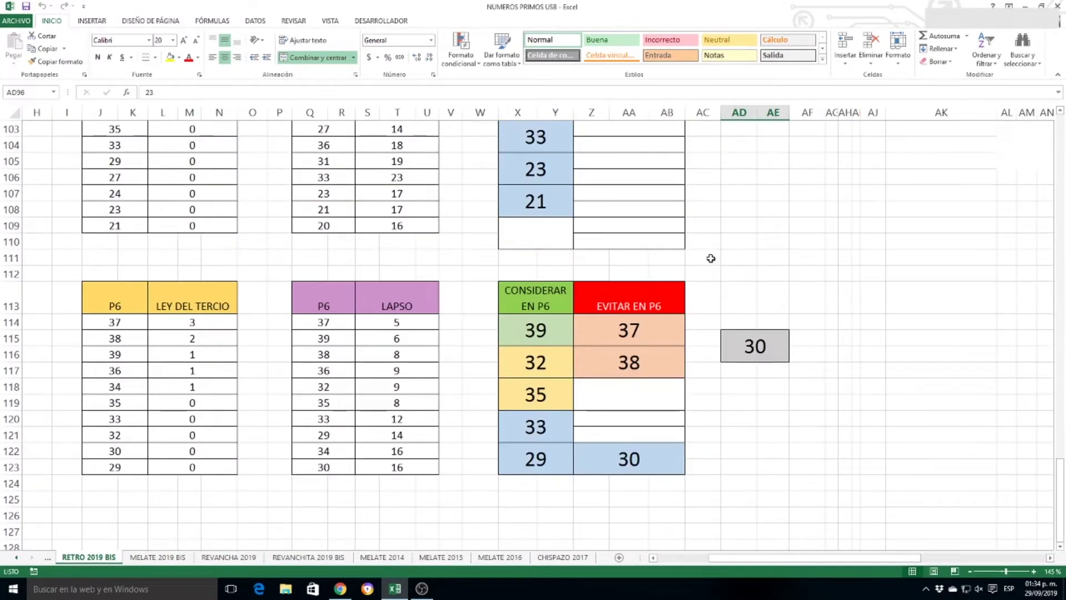
pyautogui.click(749, 341)
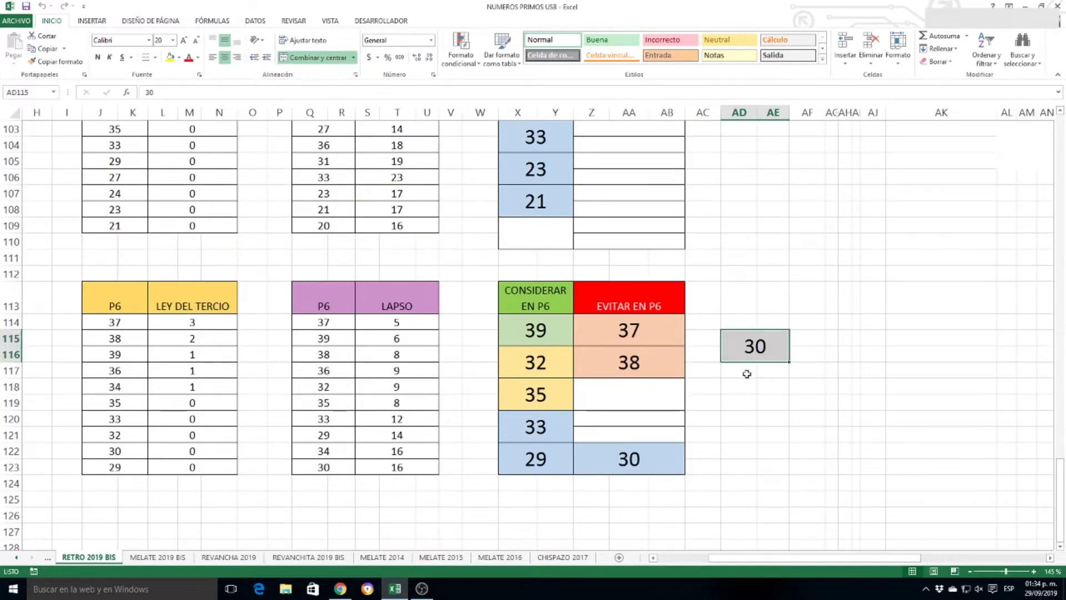
pyautogui.click(637, 466)
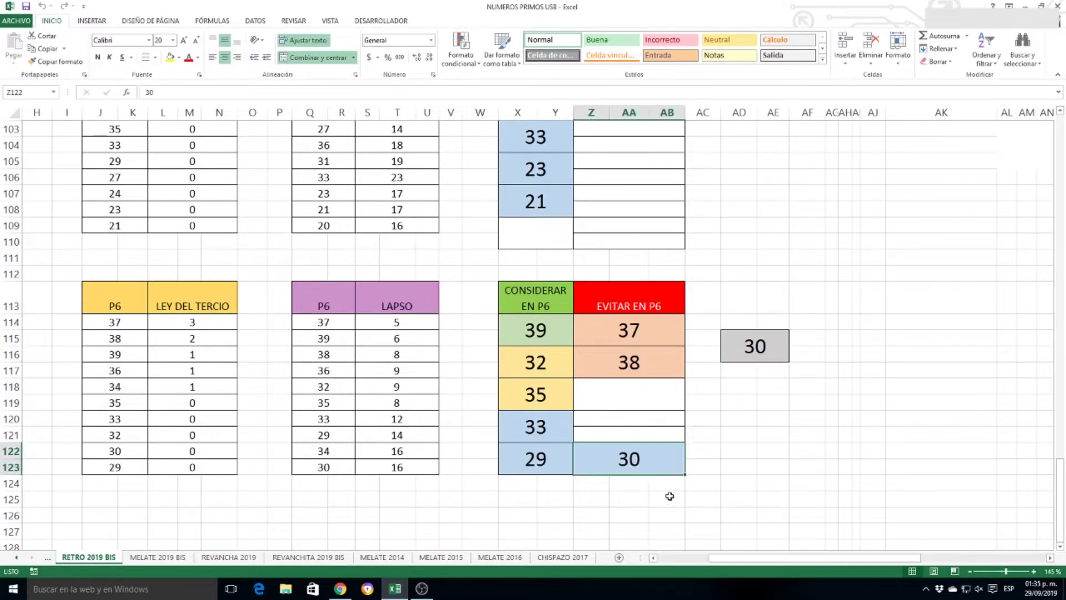
pyautogui.moveTo(136, 450); pyautogui.dragTo(192, 451)
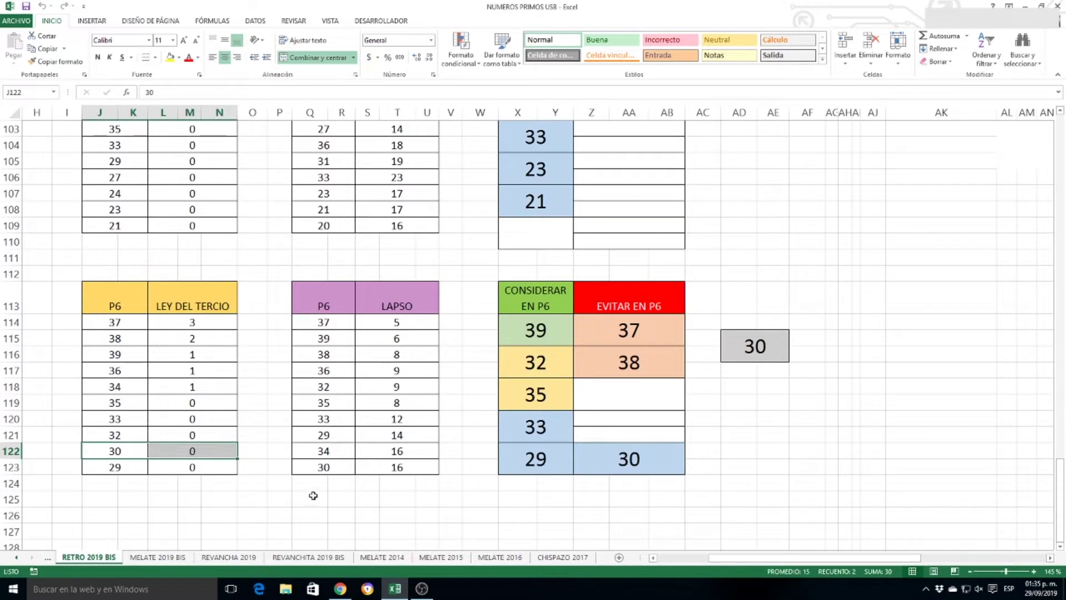
pyautogui.moveTo(332, 472); pyautogui.dragTo(404, 465)
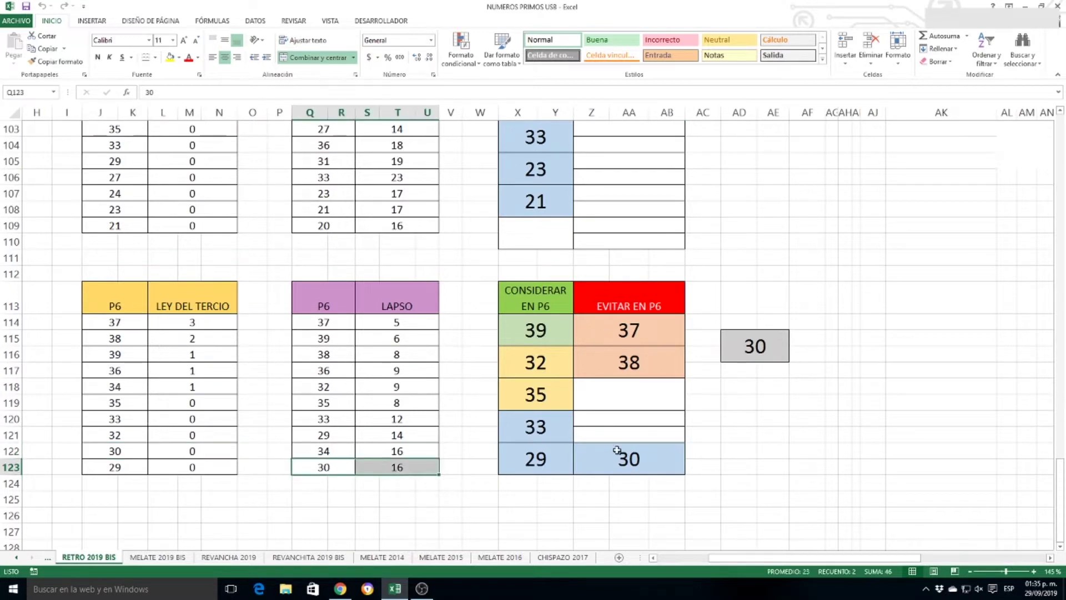
pyautogui.click(750, 347)
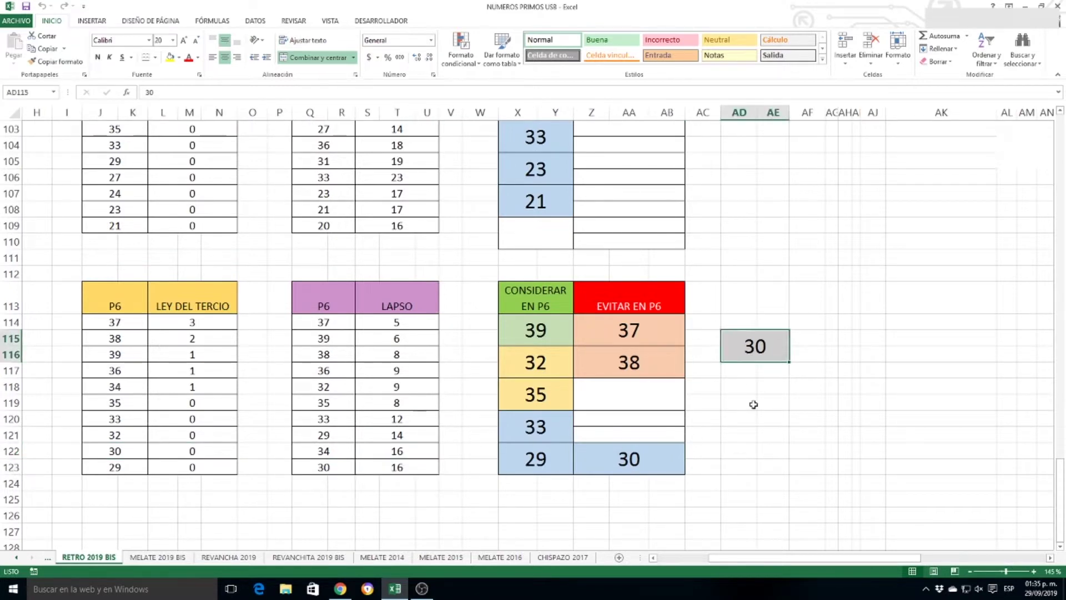
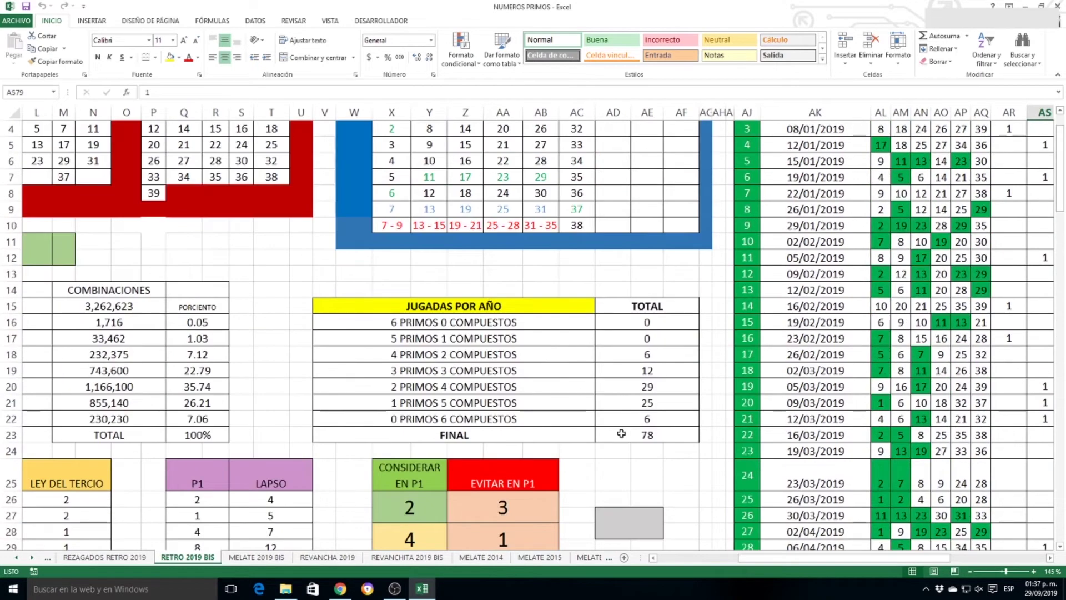
# Compare the PORCIENTO values with the JUGADAS POR AÑO totals for the 3 PRIMOS 3 COMPUESTOS and 2 PRIMOS 4 COMPUESTOS groups.
pyautogui.scroll(-1, 637, 400)
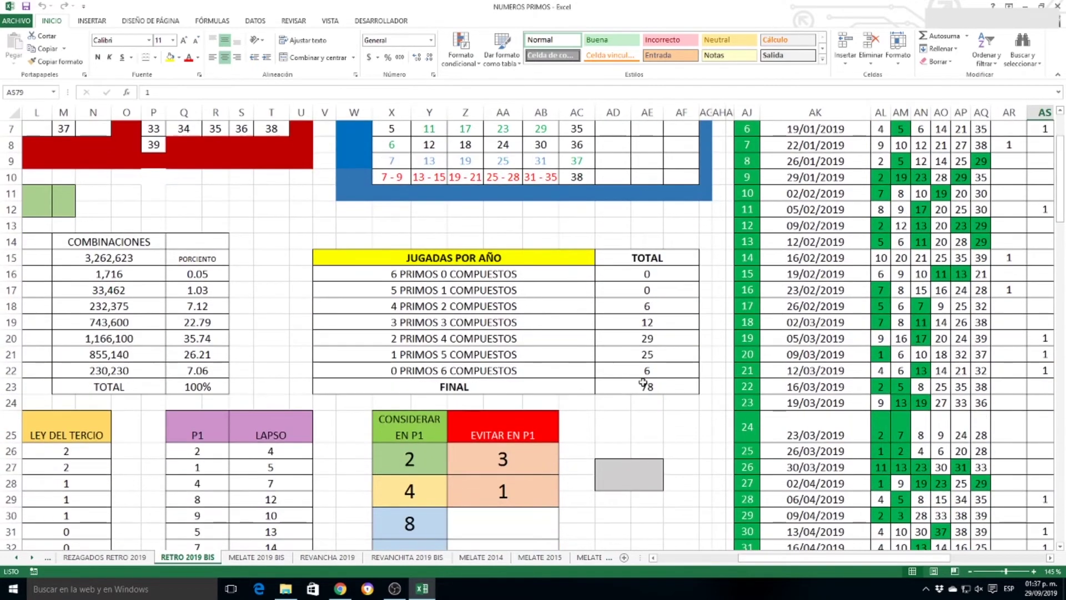
pyautogui.click(649, 357)
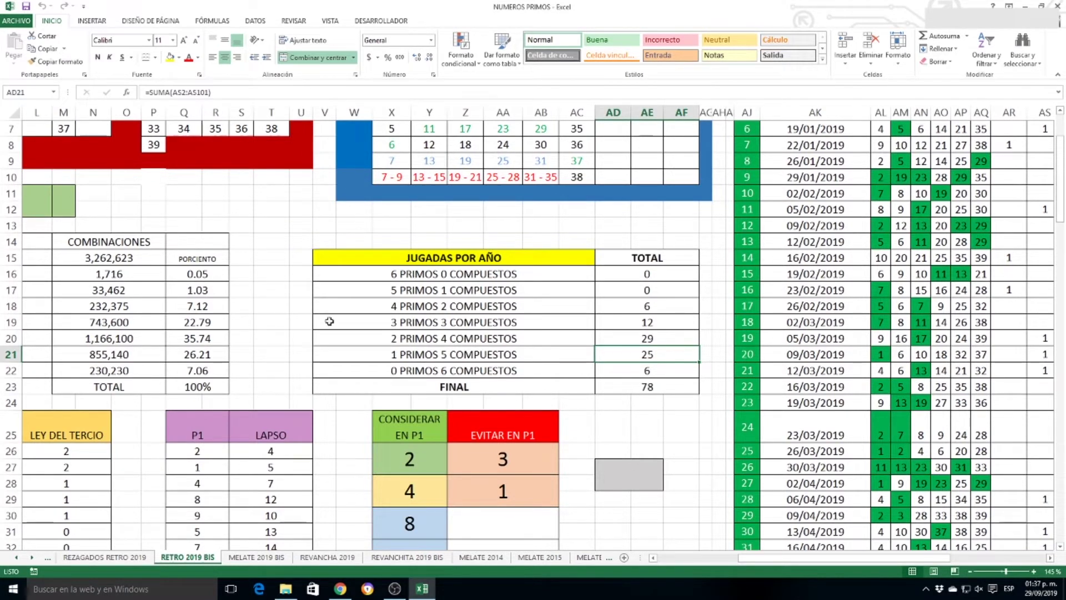
pyautogui.moveTo(213, 323); pyautogui.dragTo(616, 323)
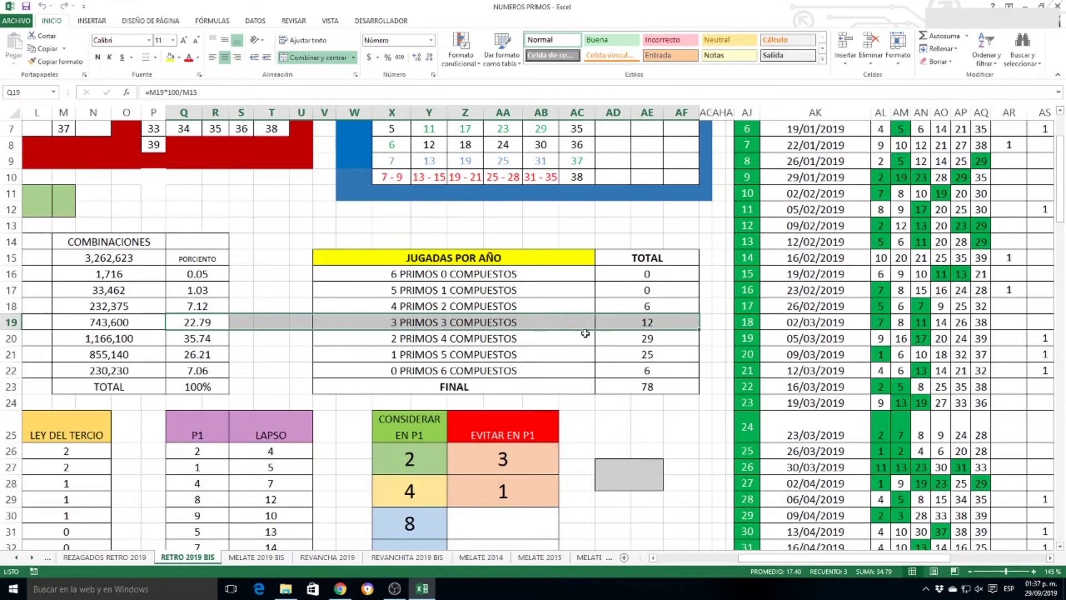
pyautogui.moveTo(198, 338); pyautogui.dragTo(611, 339)
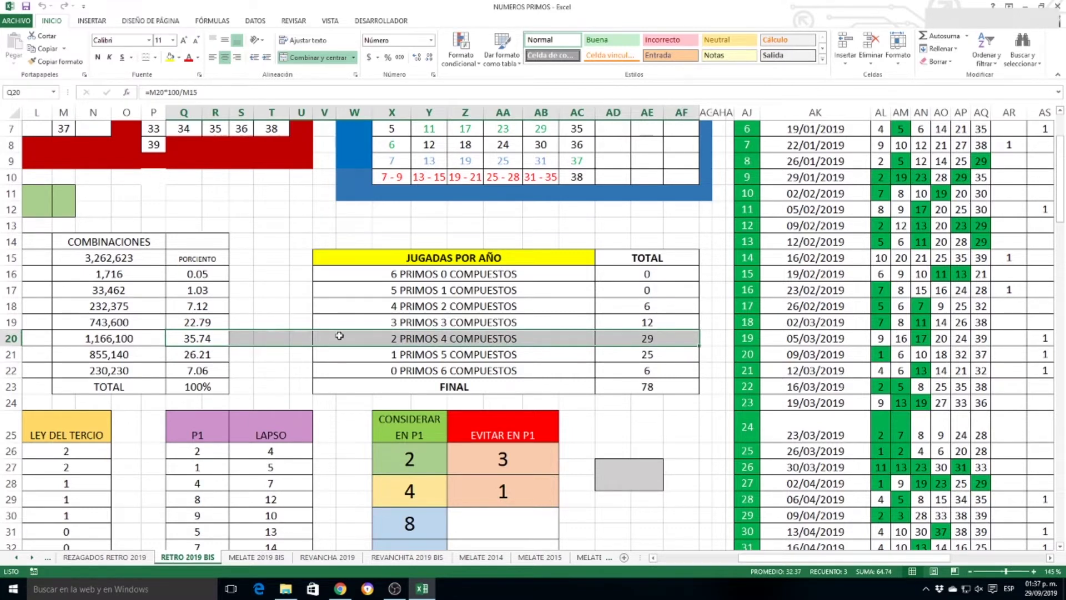
pyautogui.click(205, 340)
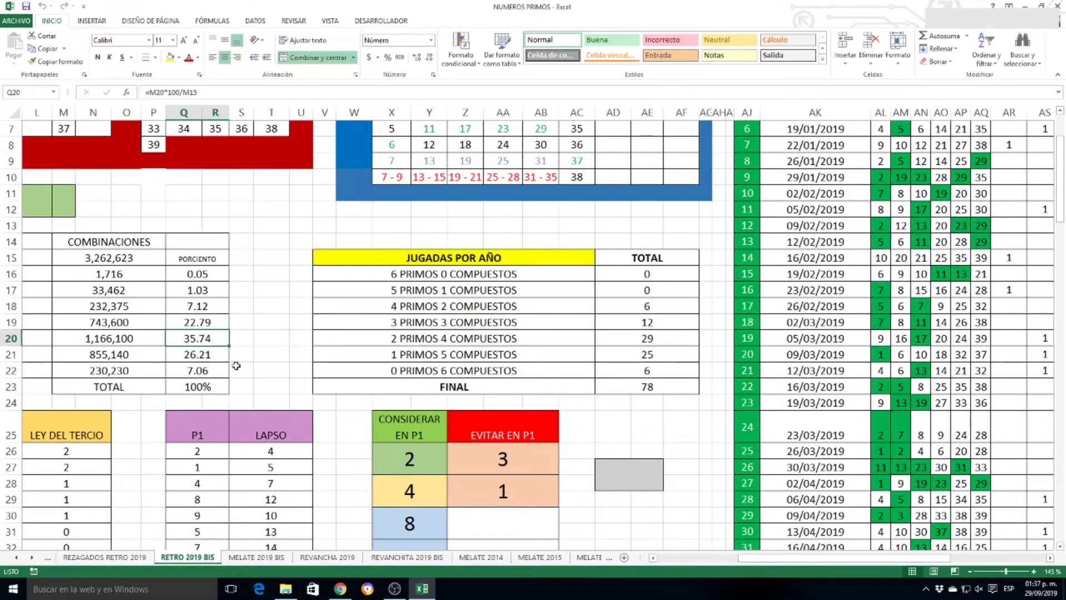
pyautogui.click(665, 339)
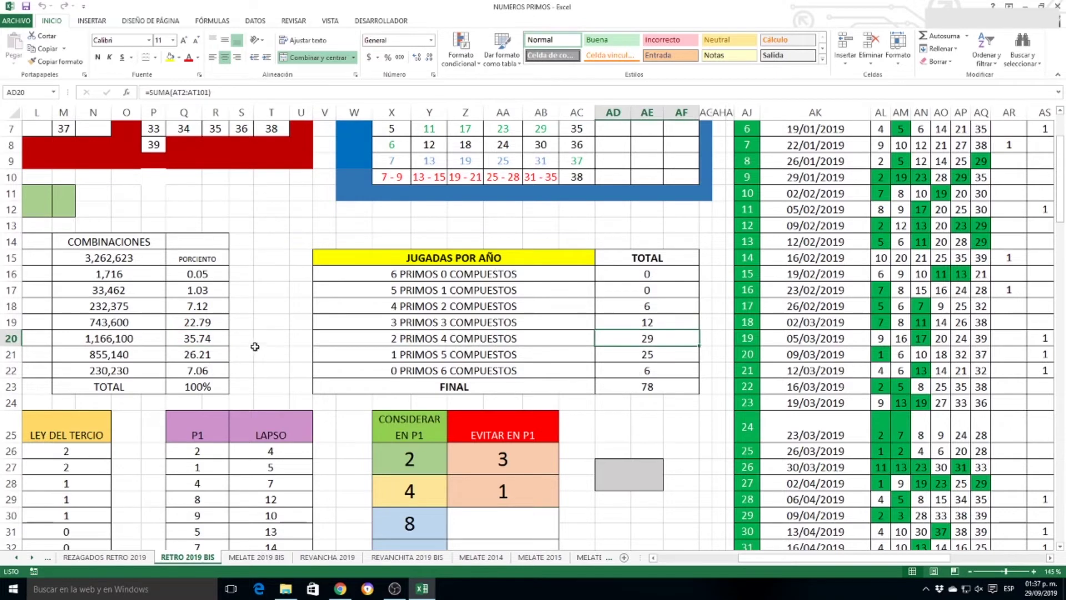
pyautogui.click(223, 339)
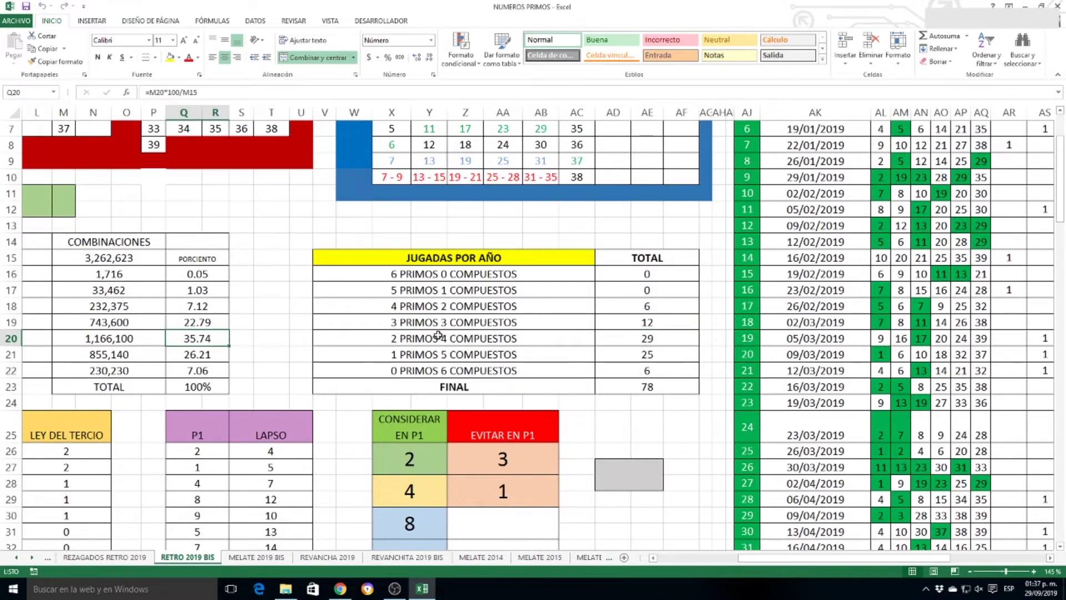
# Go through the P1 candidates in the CONSIDERAR EN P1 list and the numbers in the EVITAR EN P1 list.
pyautogui.moveTo(834, 558); pyautogui.dragTo(753, 557)
pyautogui.scroll(-4, 790, 439)
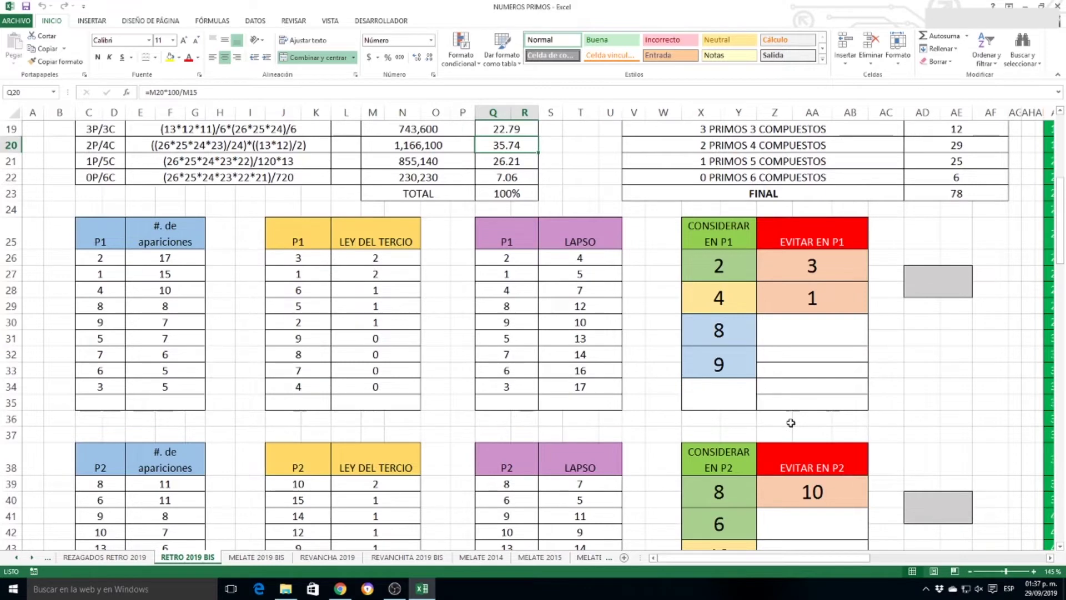
pyautogui.click(741, 294)
pyautogui.click(733, 338)
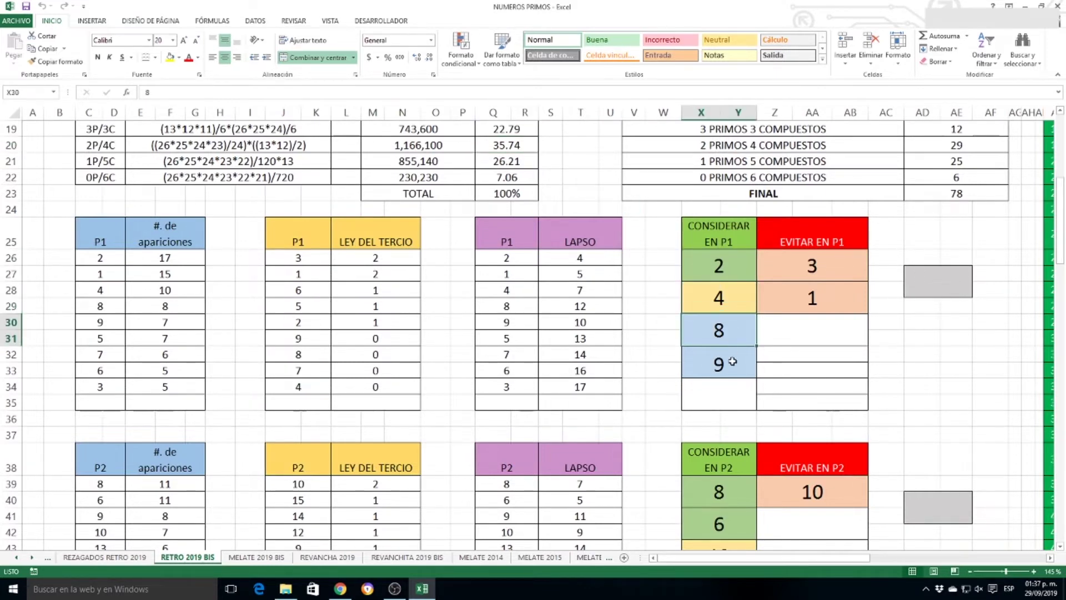
pyautogui.click(730, 365)
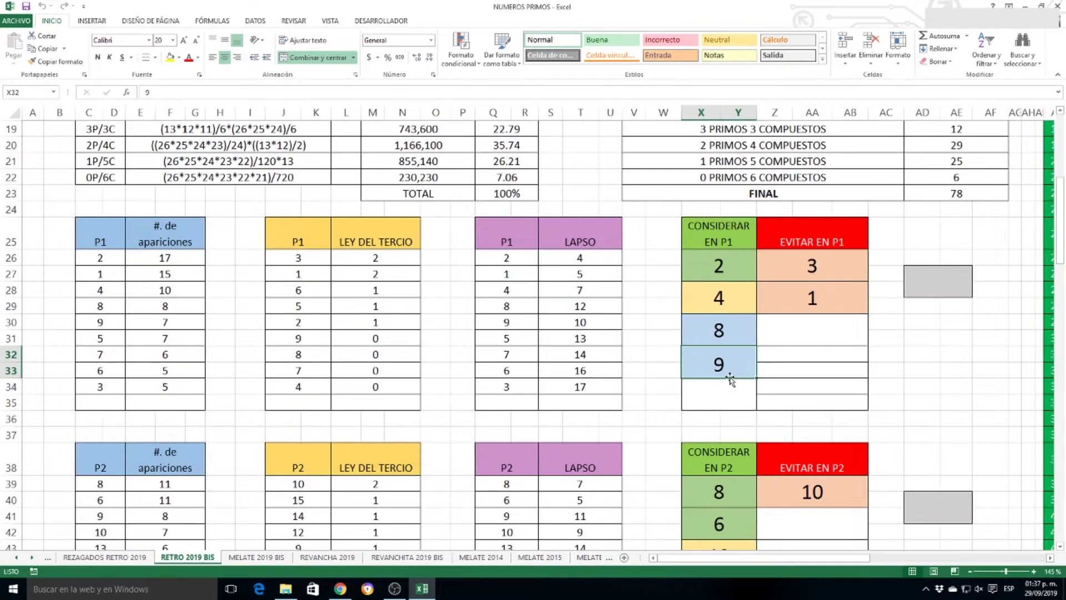
pyautogui.click(810, 271)
pyautogui.click(812, 294)
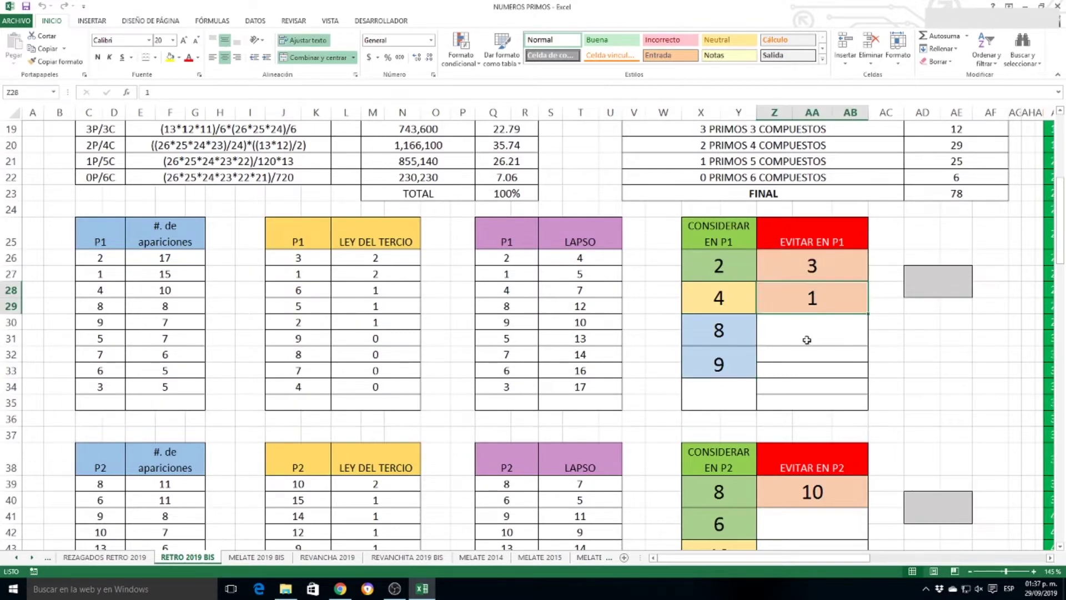
# Go through the P2 candidates in the CONSIDERAR EN P2 list and the numbers in the EVITAR EN P2 list.
pyautogui.scroll(-5, 807, 340)
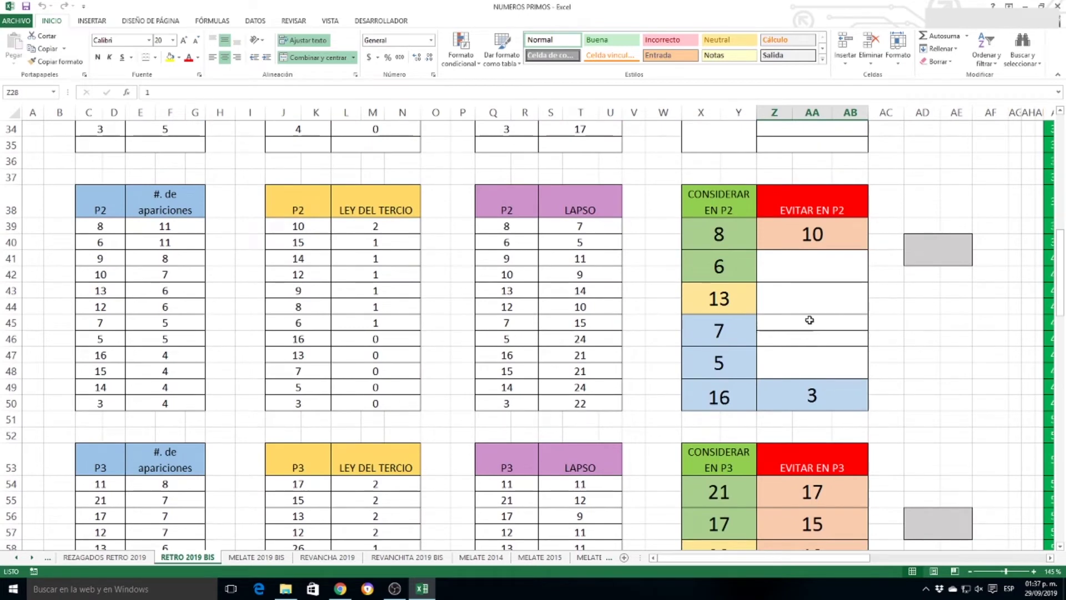
pyautogui.click(737, 238)
pyautogui.click(730, 264)
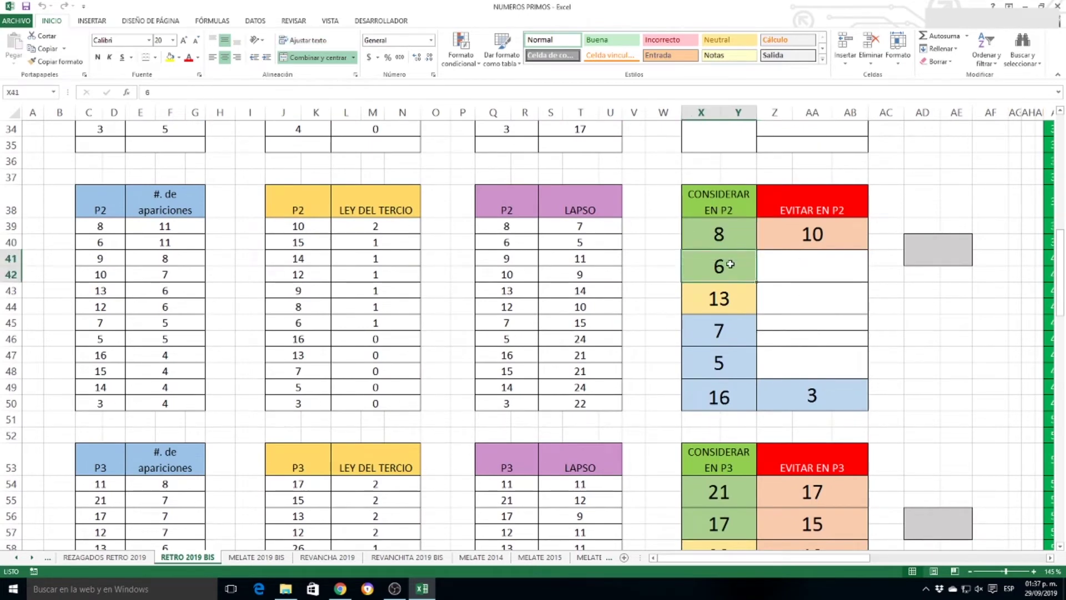
pyautogui.click(726, 298)
pyautogui.click(724, 333)
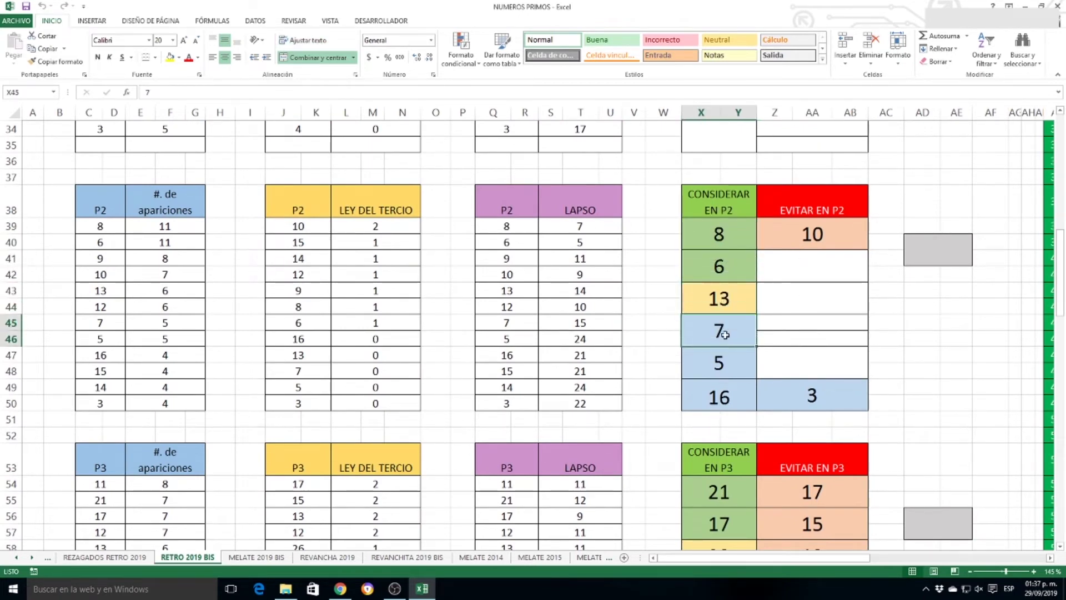
pyautogui.click(725, 363)
pyautogui.click(727, 393)
pyautogui.click(790, 397)
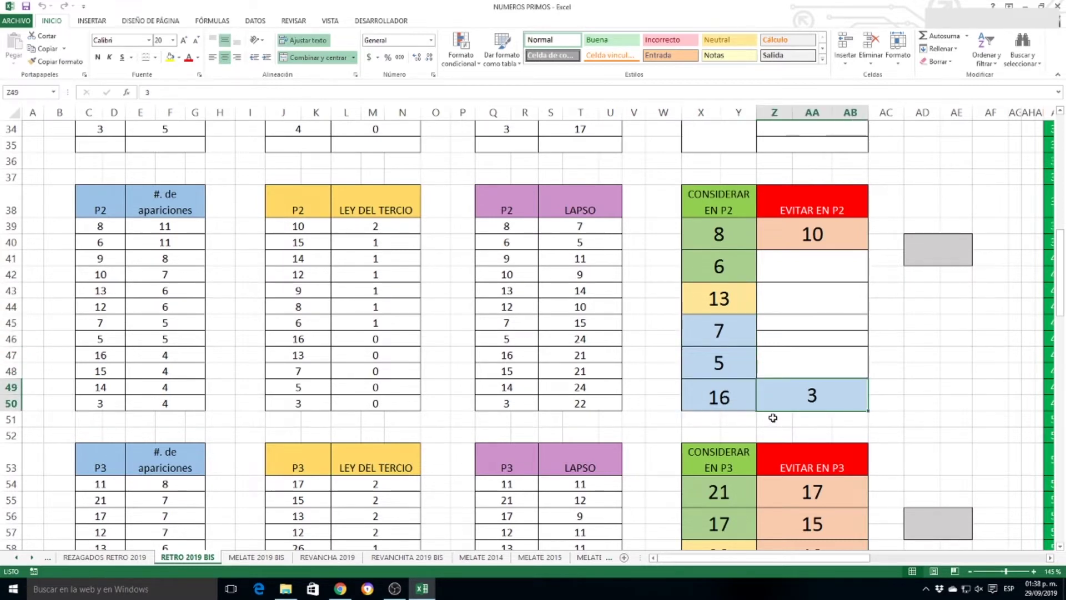
pyautogui.click(821, 238)
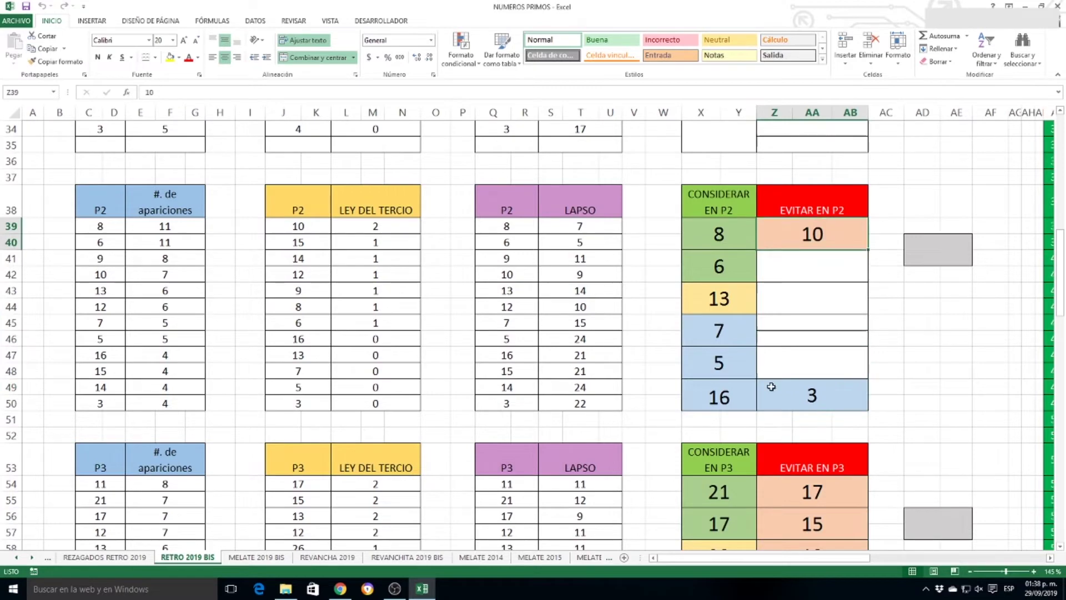
# Go through the CONSIDERAR EN P3 candidates, checking 21 and 17 against their number of appearances.
pyautogui.scroll(-5, 772, 387)
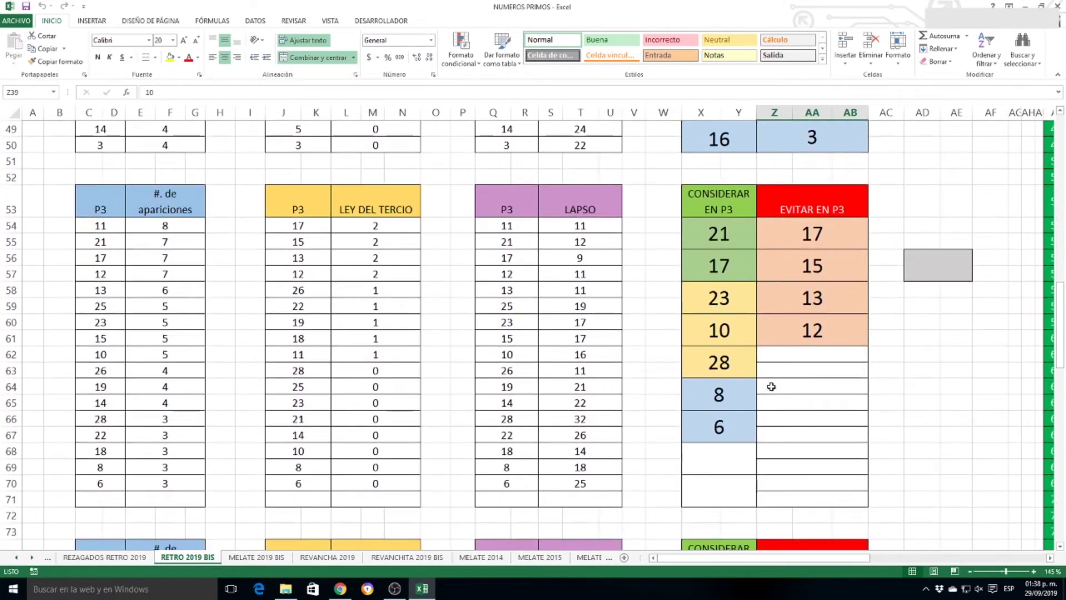
pyautogui.click(731, 268)
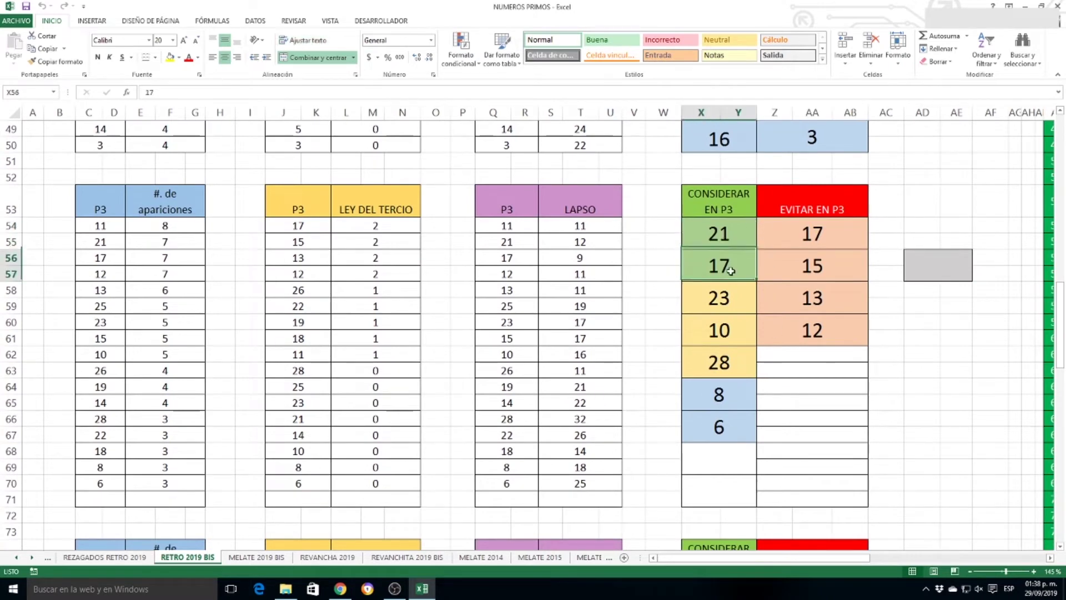
pyautogui.moveTo(122, 244); pyautogui.dragTo(158, 256)
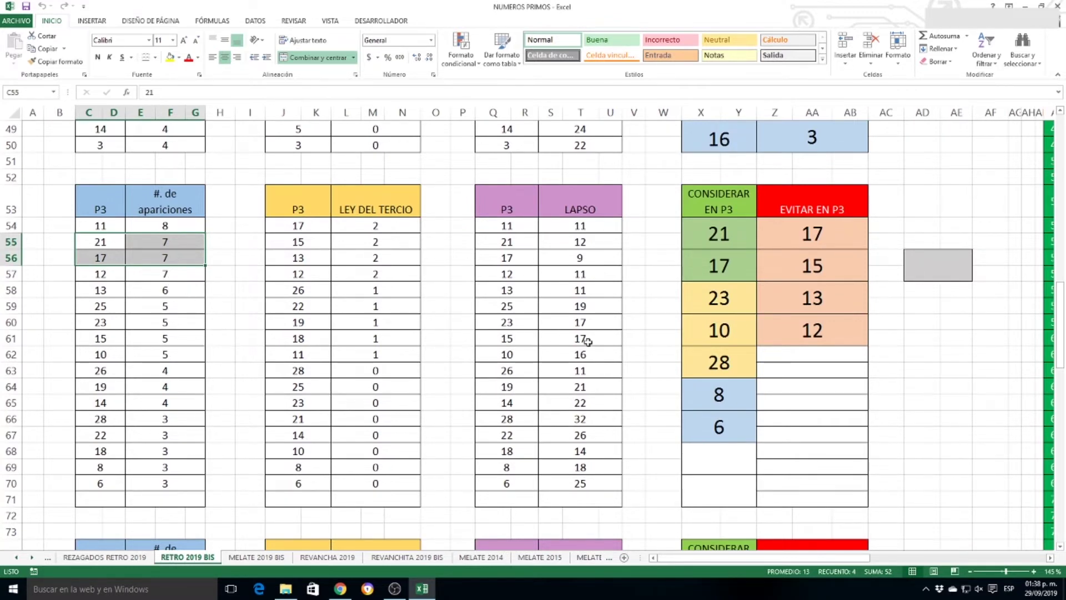
pyautogui.click(700, 309)
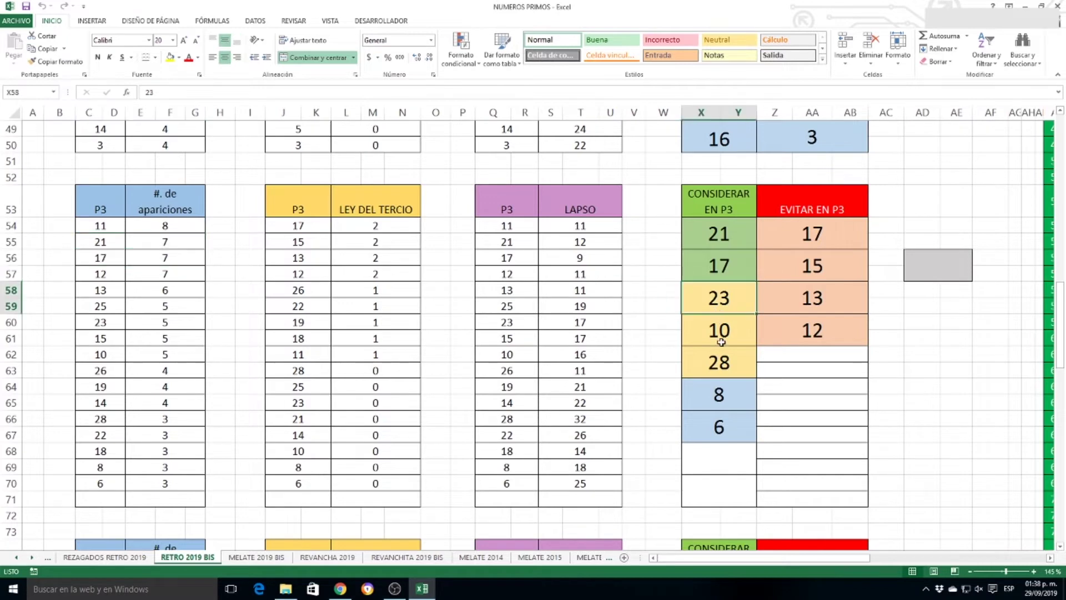
pyautogui.click(721, 340)
pyautogui.click(721, 361)
pyautogui.click(722, 391)
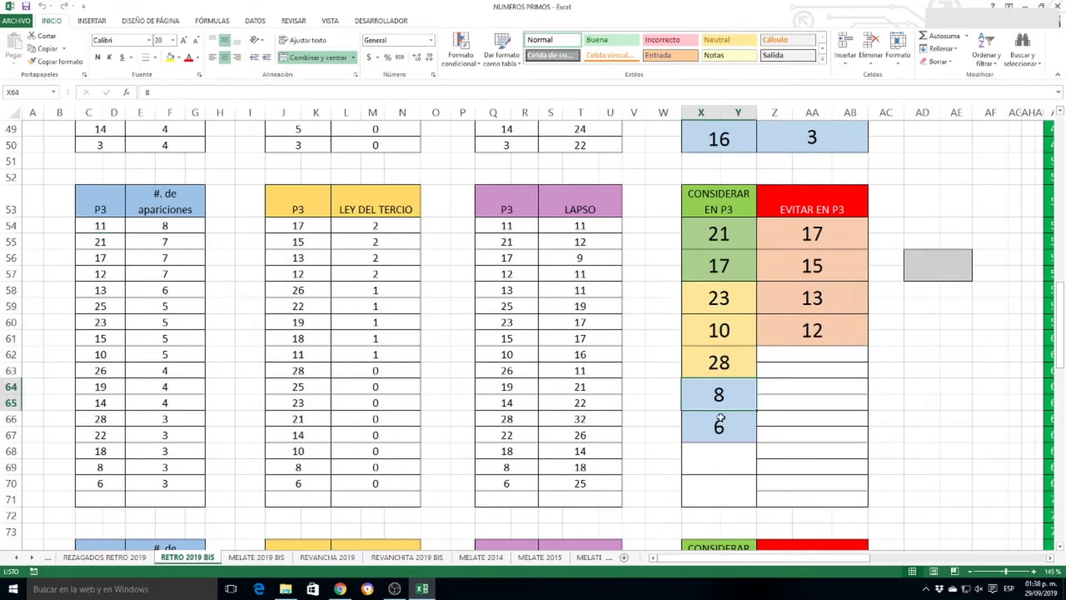
pyautogui.click(721, 426)
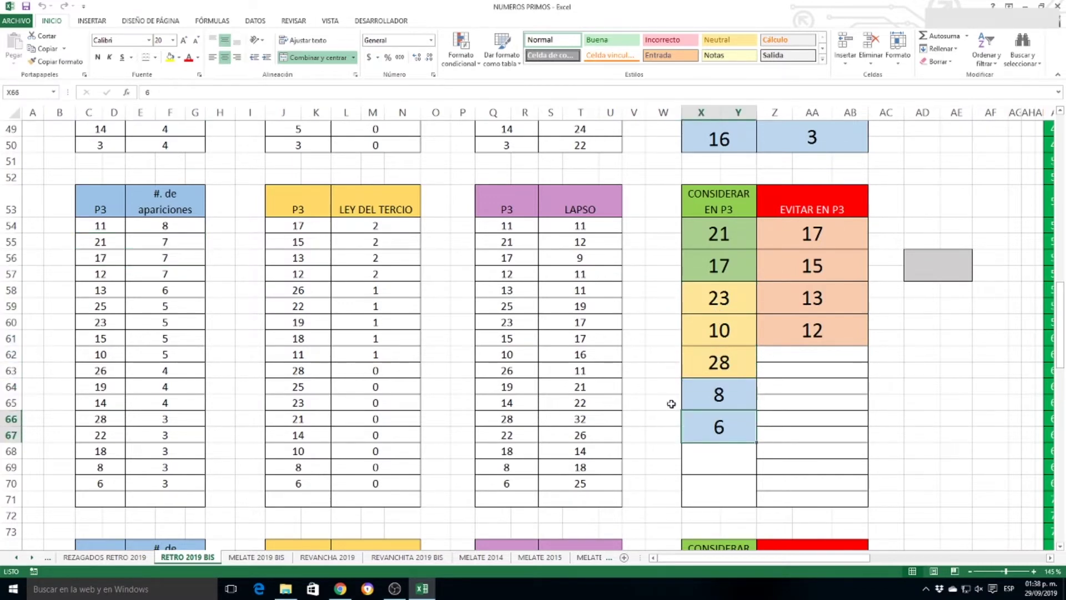
# Go through the numbers to avoid in the EVITAR EN P3 list.
pyautogui.click(846, 232)
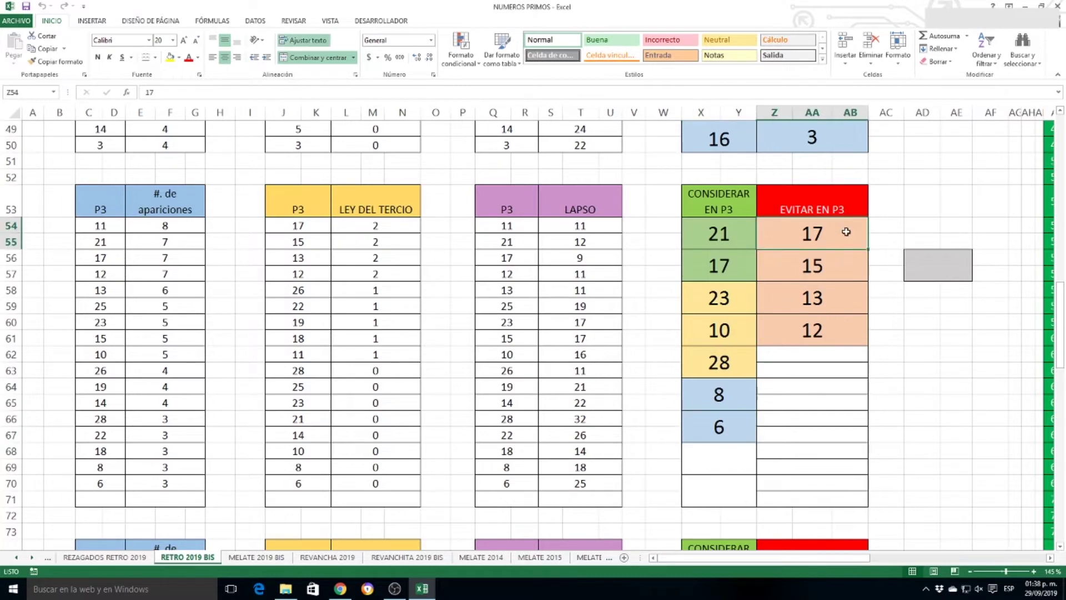
pyautogui.click(834, 266)
pyautogui.click(831, 303)
pyautogui.click(828, 328)
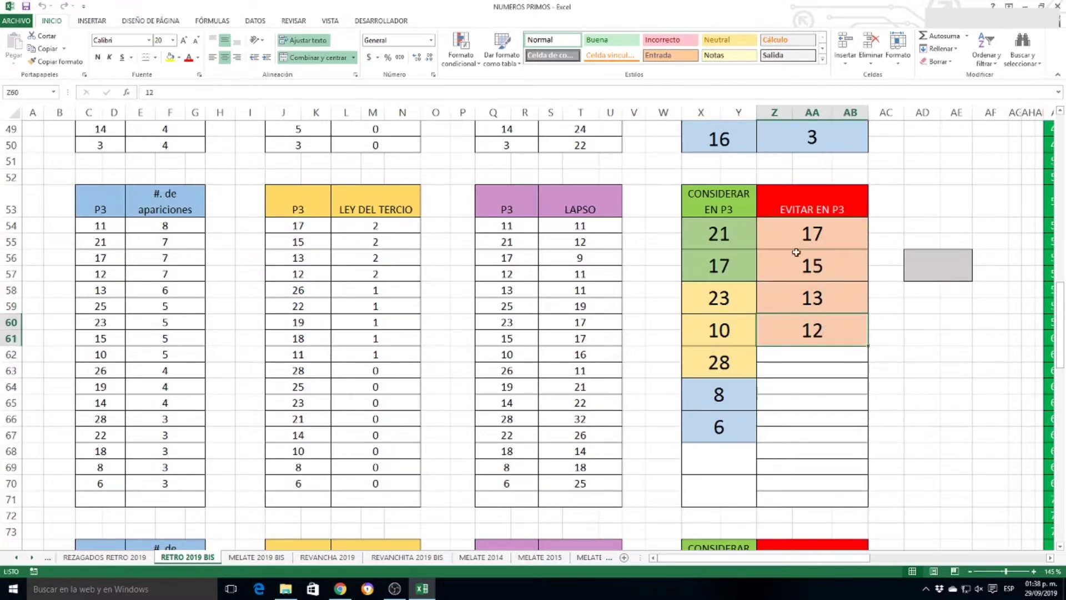
# Go through the seven P4 candidates in the CONSIDERAR EN P4 list, from 24 down to 9.
pyautogui.scroll(-7, 798, 255)
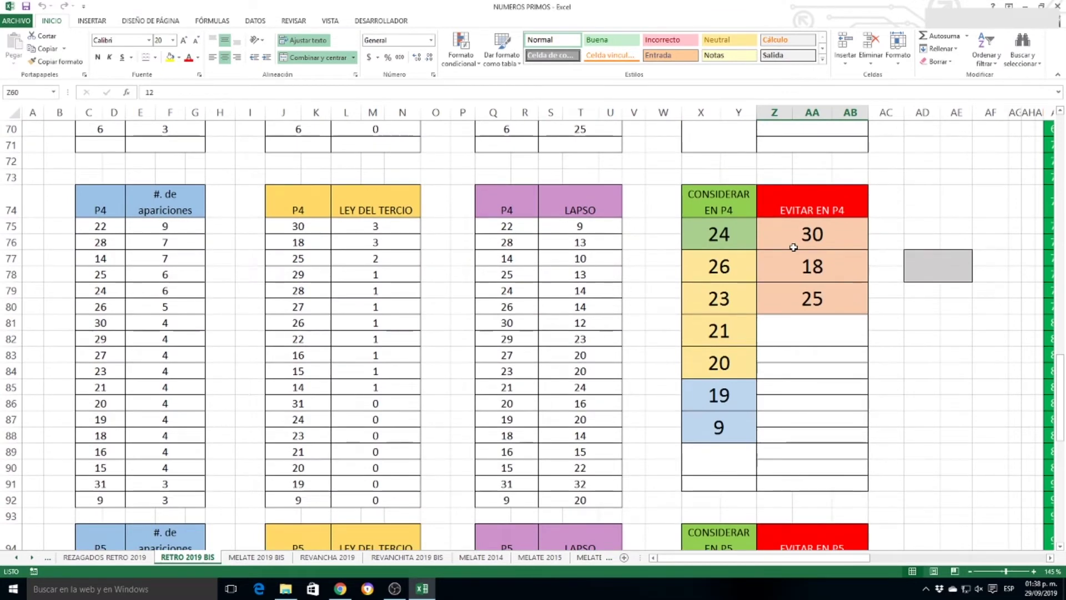
pyautogui.click(746, 238)
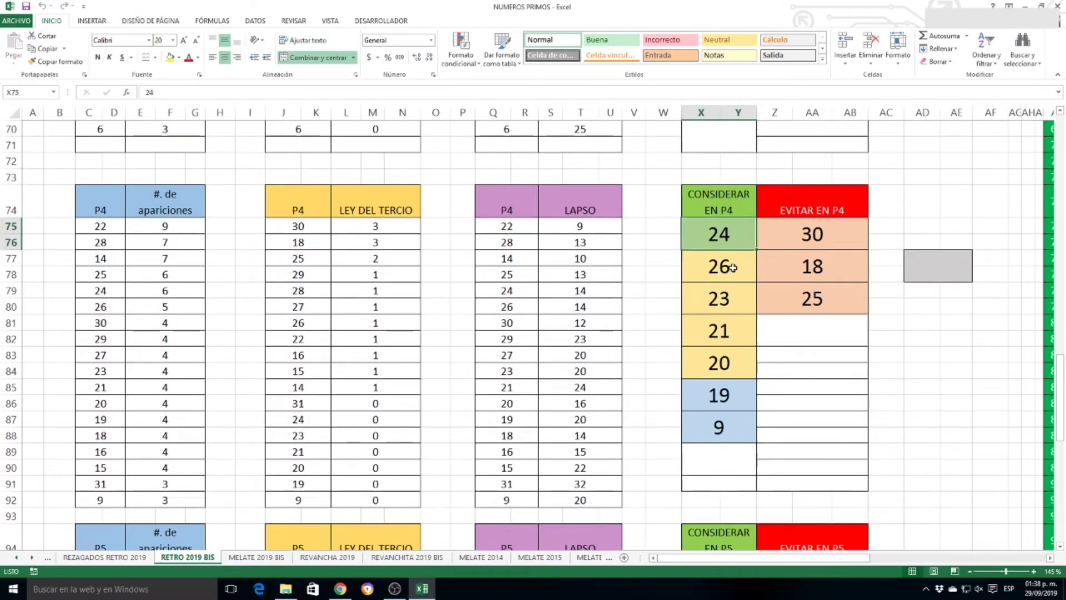
pyautogui.click(733, 268)
pyautogui.click(731, 311)
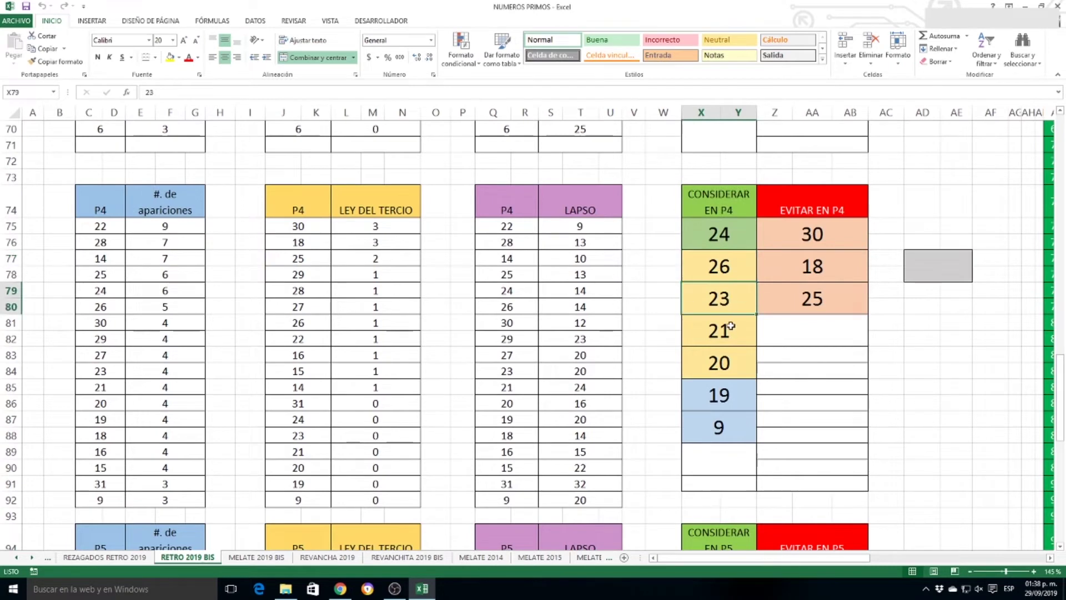
pyautogui.click(731, 328)
pyautogui.click(729, 356)
pyautogui.click(728, 391)
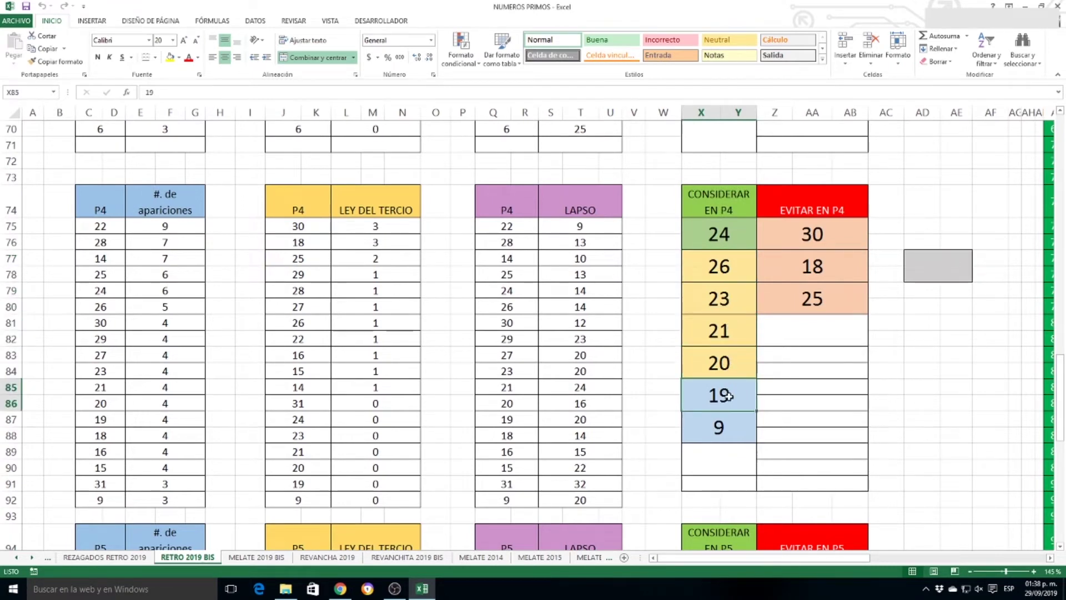
pyautogui.click(730, 420)
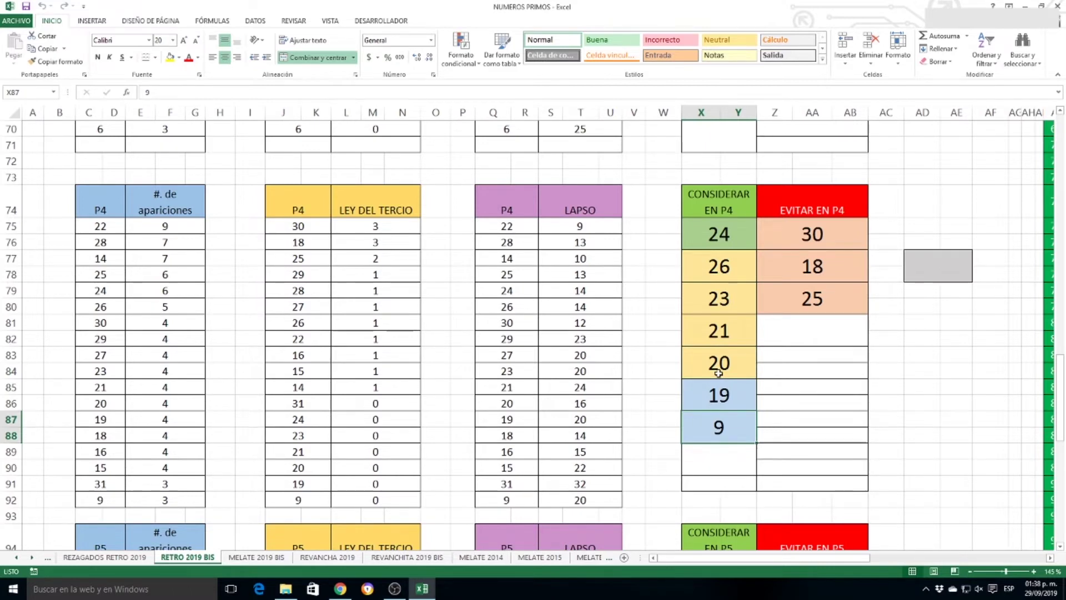
# Highlight the P4 LEY DEL TERCIO rows from number 29 down to number 9 as the alternatives to examine.
pyautogui.moveTo(308, 276); pyautogui.dragTo(391, 504)
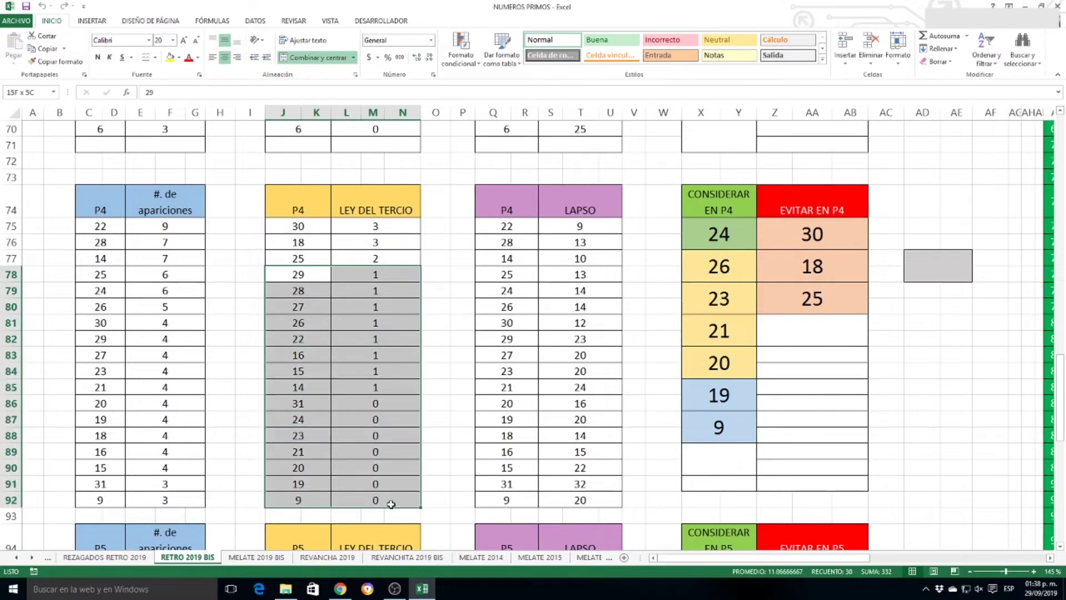
pyautogui.click(438, 359)
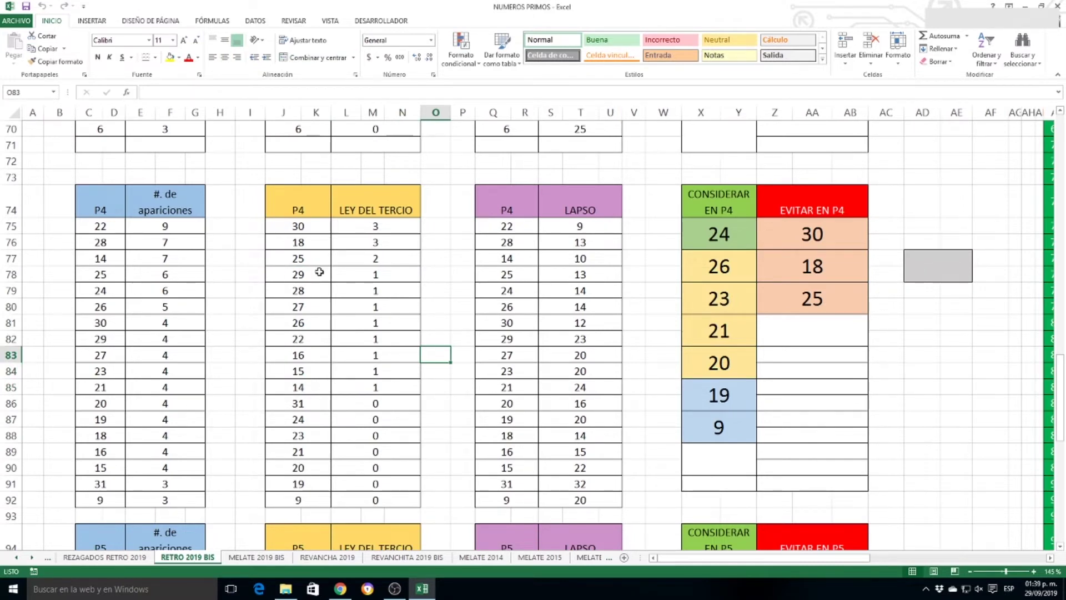
pyautogui.moveTo(319, 273); pyautogui.dragTo(380, 499)
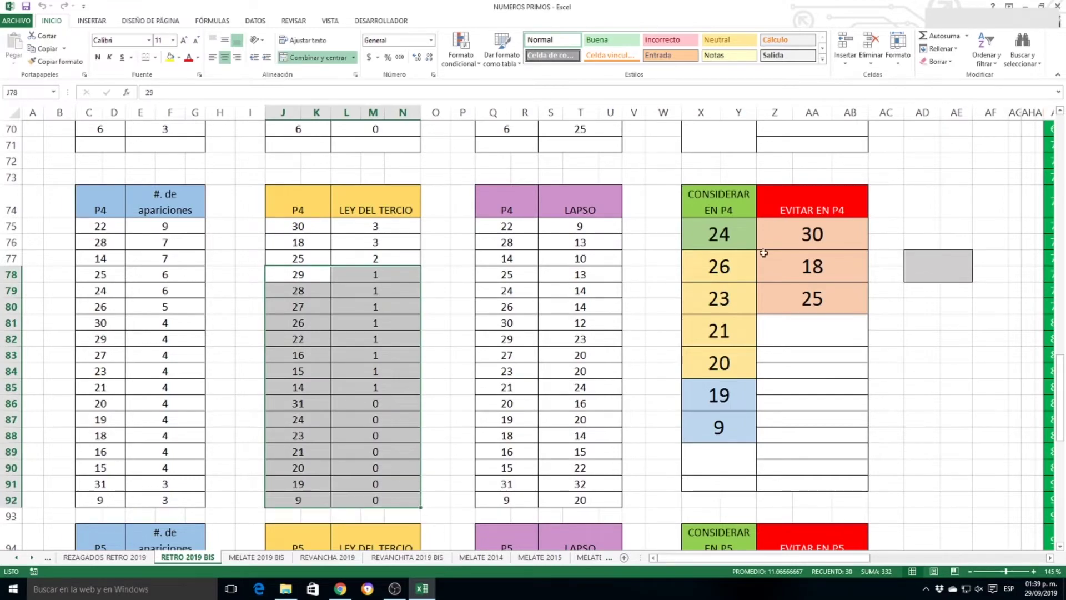
# Go through the P5 candidates in the CONSIDERAR EN P5 list, from 35 down to 21.
pyautogui.scroll(-6, 766, 233)
pyautogui.scroll(-2, 768, 217)
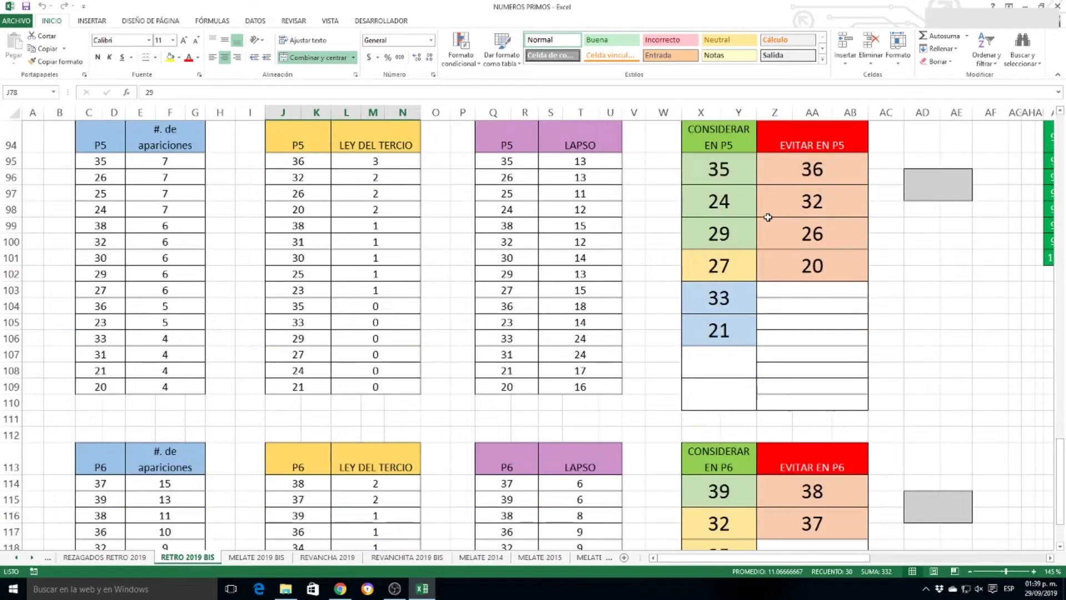
pyautogui.scroll(1, 767, 215)
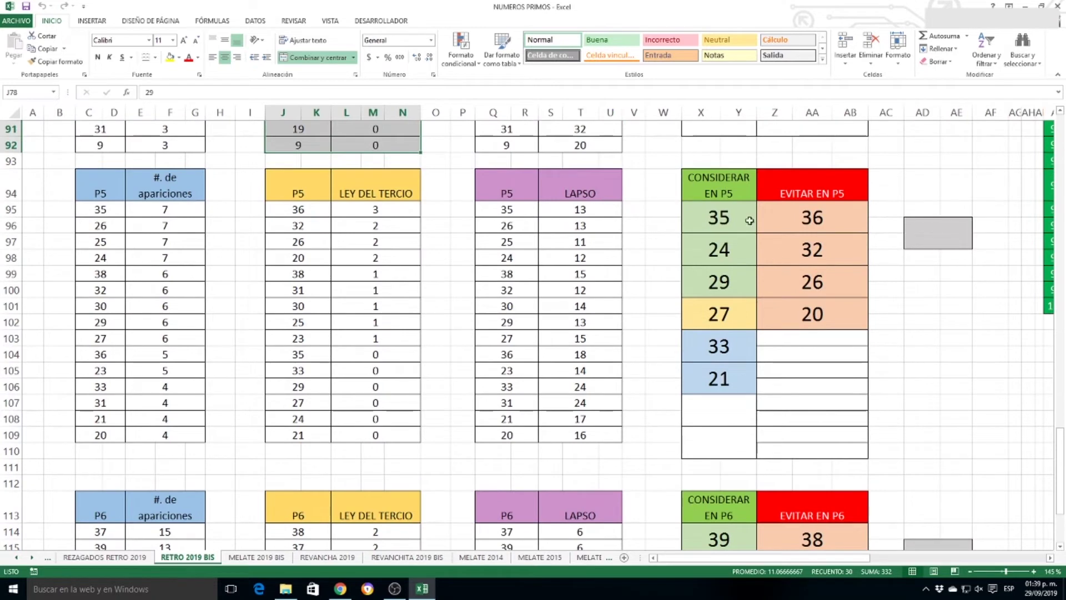
pyautogui.click(719, 217)
pyautogui.click(734, 247)
pyautogui.click(734, 281)
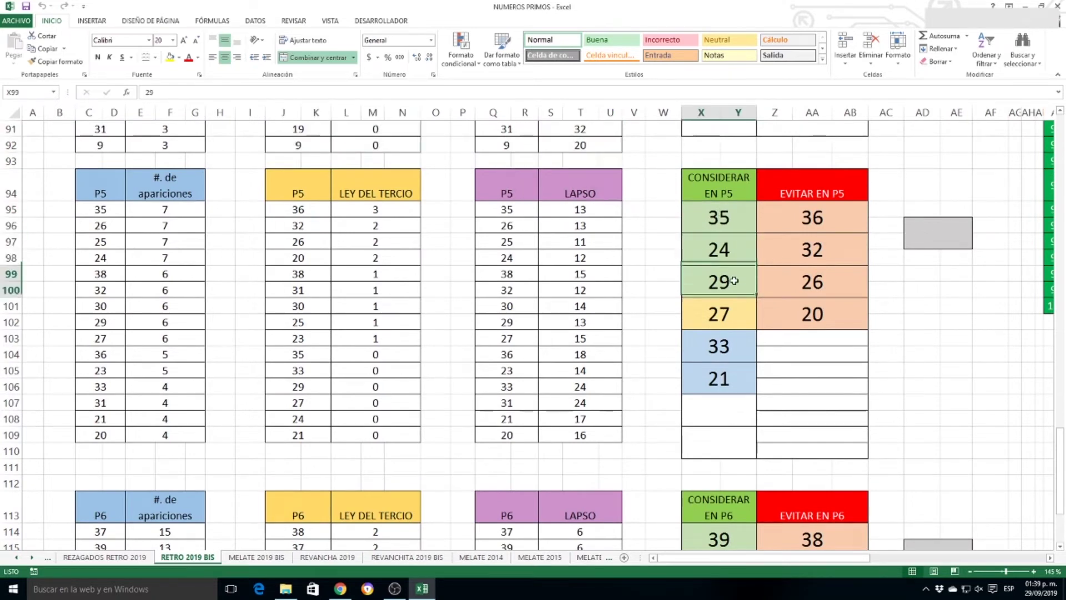
pyautogui.click(736, 313)
pyautogui.click(733, 346)
pyautogui.click(730, 373)
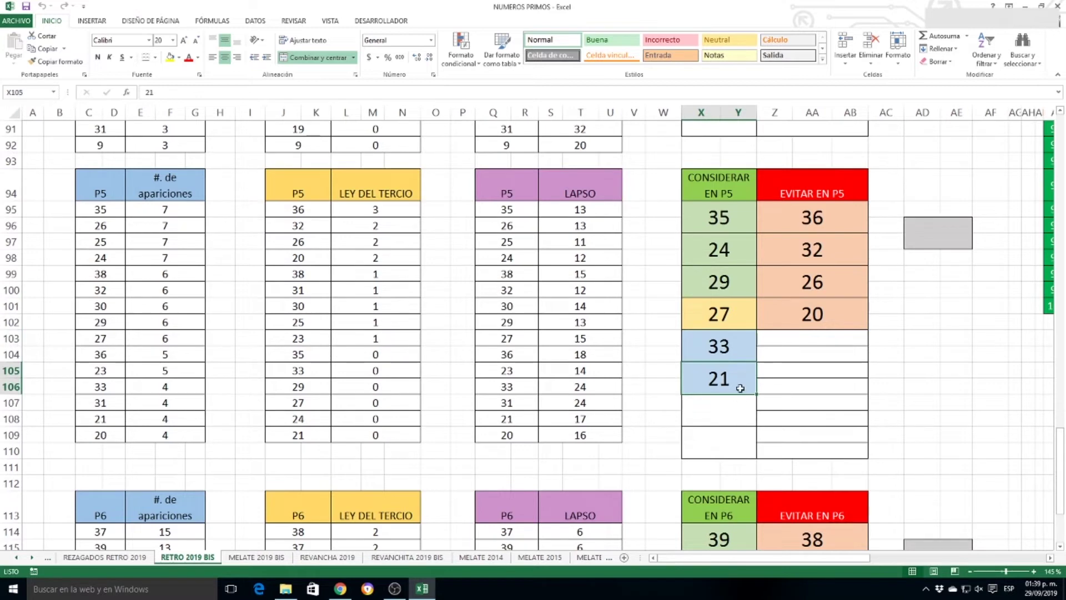
# Go through the numbers to avoid in the EVITAR EN P5 list: 36, 32, 26 and 20.
pyautogui.click(819, 223)
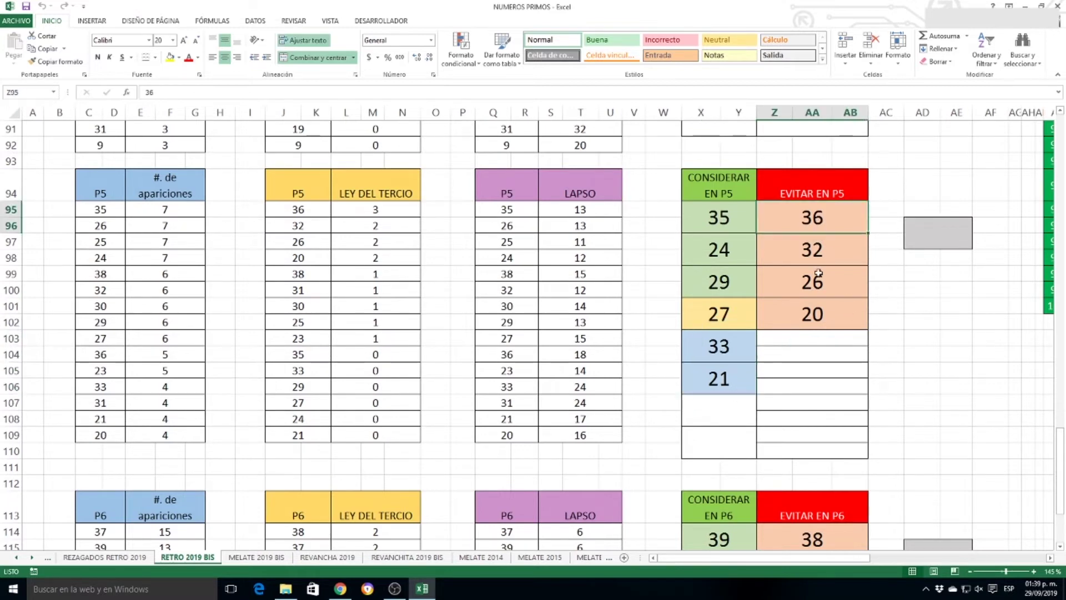
pyautogui.click(817, 247)
pyautogui.click(819, 282)
pyautogui.click(815, 318)
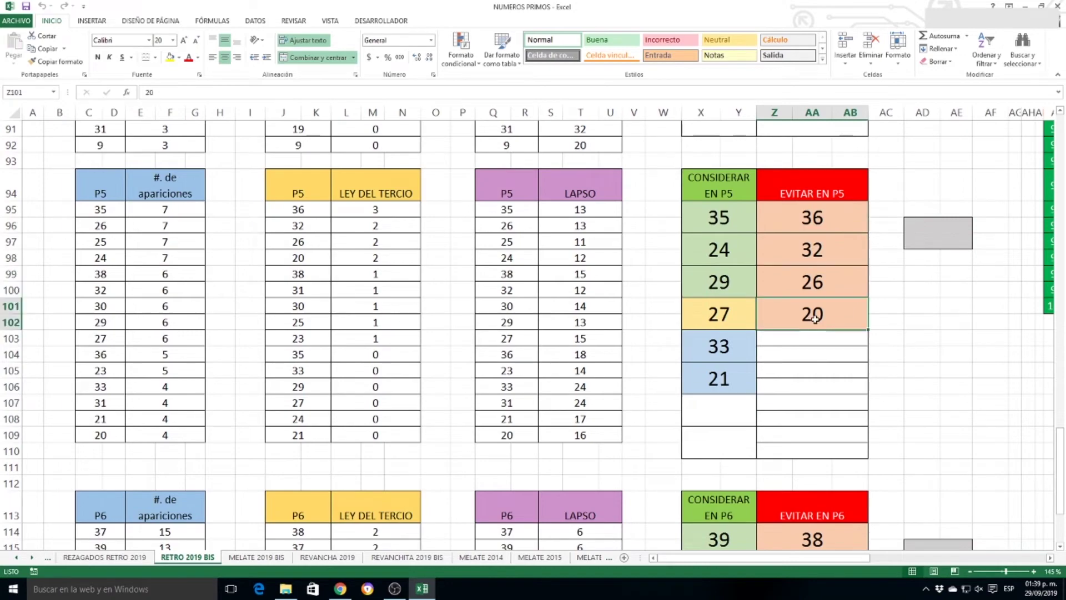
# Go through the P6 candidates in the CONSIDERAR EN P6 list: 39, 32, 35, 33 and 29.
pyautogui.scroll(-2, 818, 241)
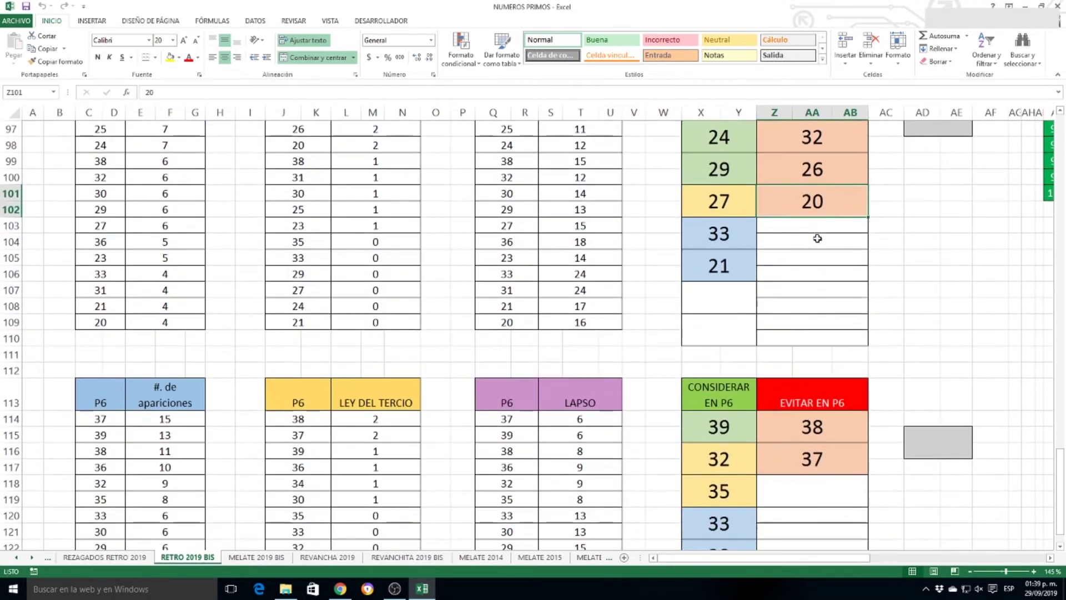
pyautogui.scroll(-3, 817, 238)
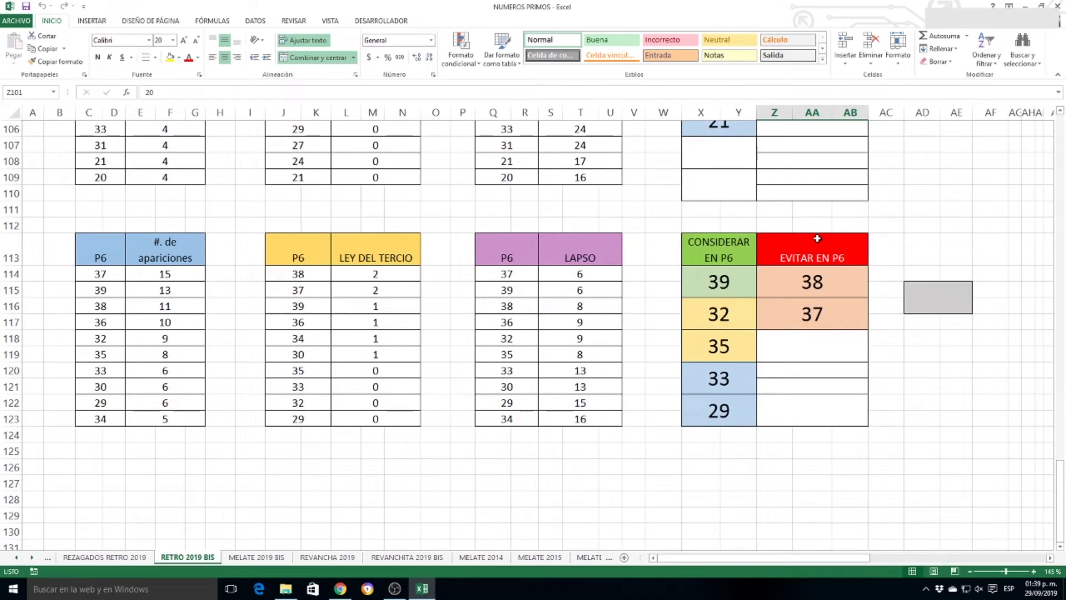
pyautogui.click(730, 276)
pyautogui.click(738, 324)
pyautogui.click(741, 344)
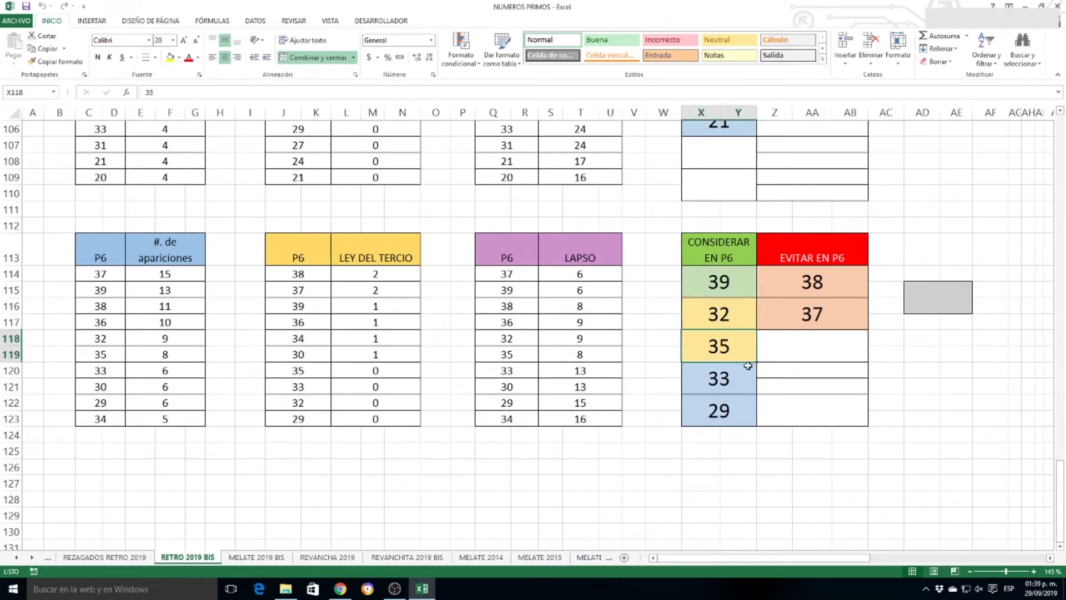
pyautogui.click(741, 381)
pyautogui.click(741, 414)
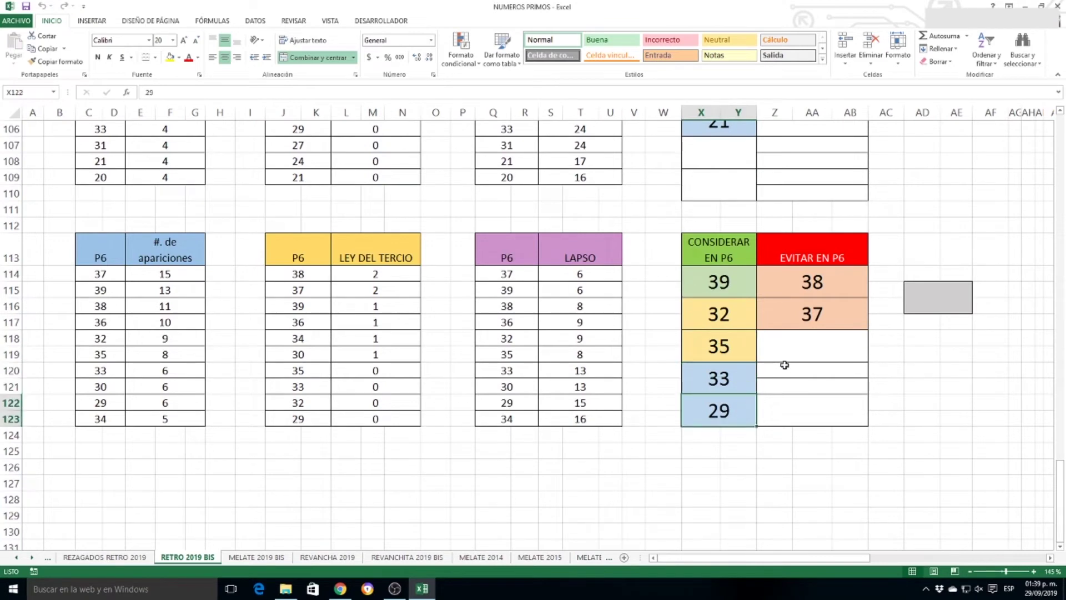
# Check 38 and 37 in the EVITAR EN P6 list against the P6 LEY DEL TERCIO table and point out candidate 39.
pyautogui.moveTo(328, 272); pyautogui.dragTo(382, 292)
pyautogui.click(828, 281)
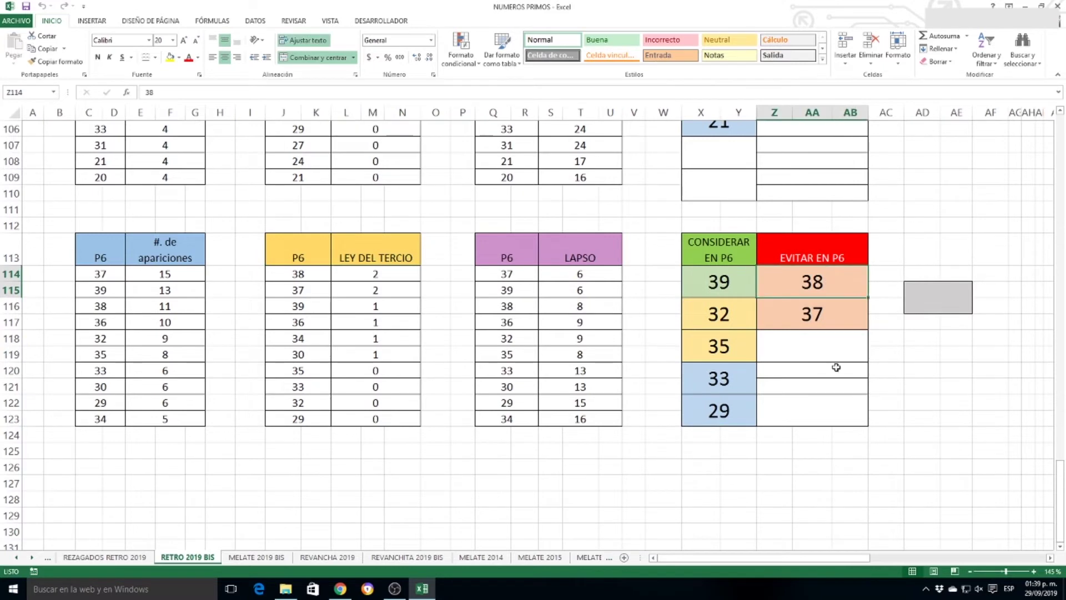
pyautogui.click(826, 319)
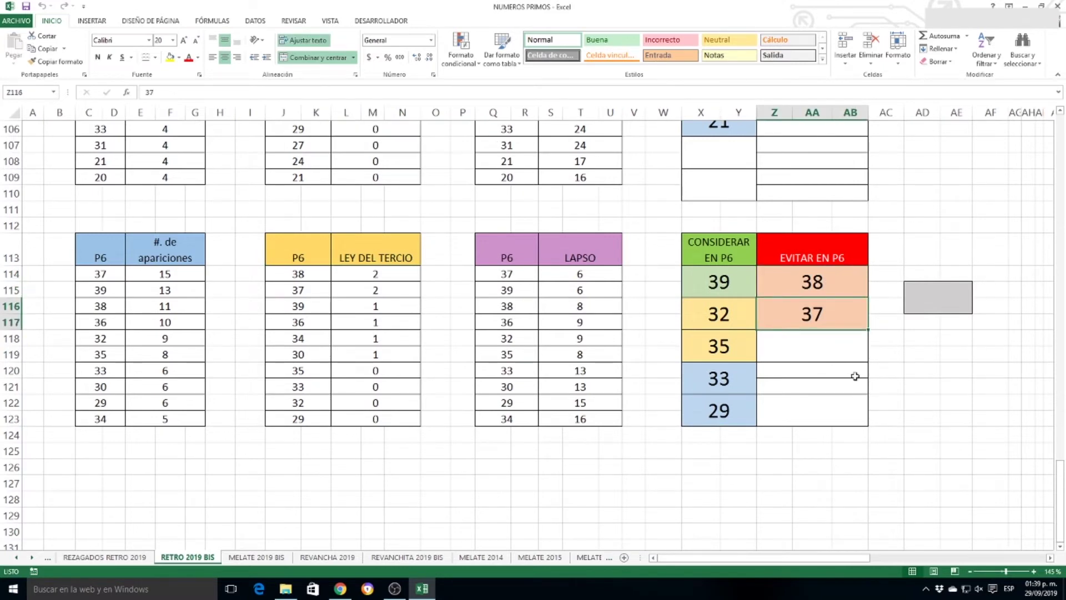
pyautogui.click(751, 284)
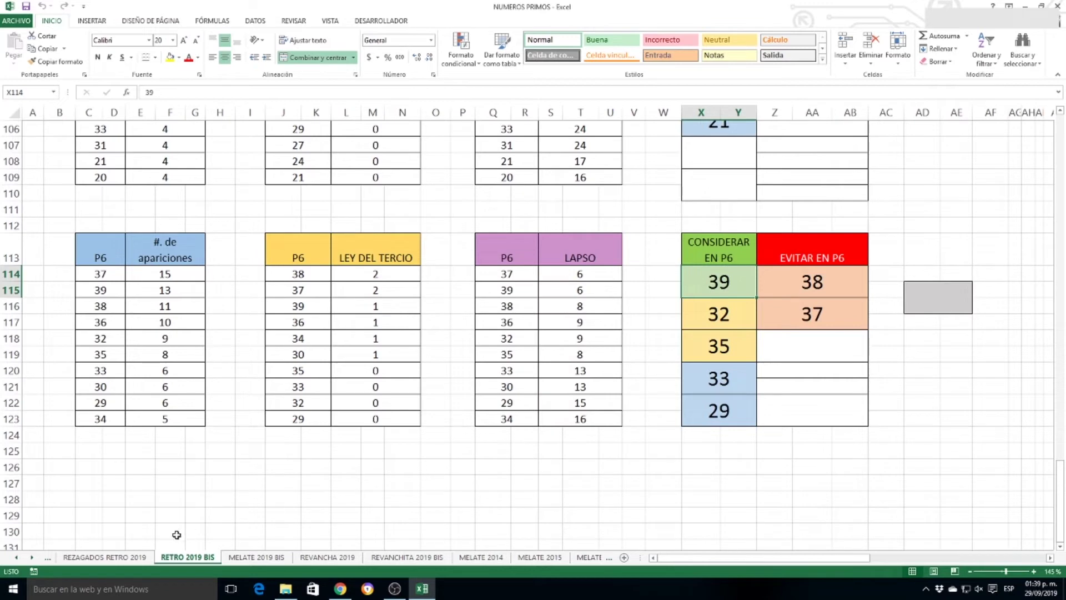
# On the REZAGADOS RETRO 2019 sheet, go through the most delayed numbers for positions P1, P2 and P3.
pyautogui.click(104, 558)
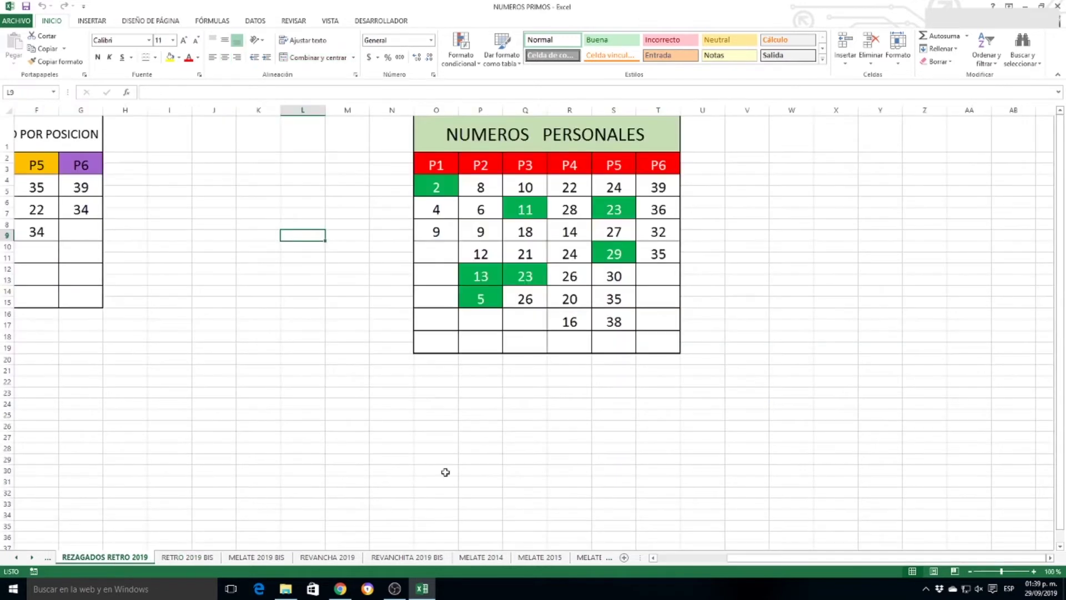
pyautogui.moveTo(829, 561); pyautogui.dragTo(761, 561)
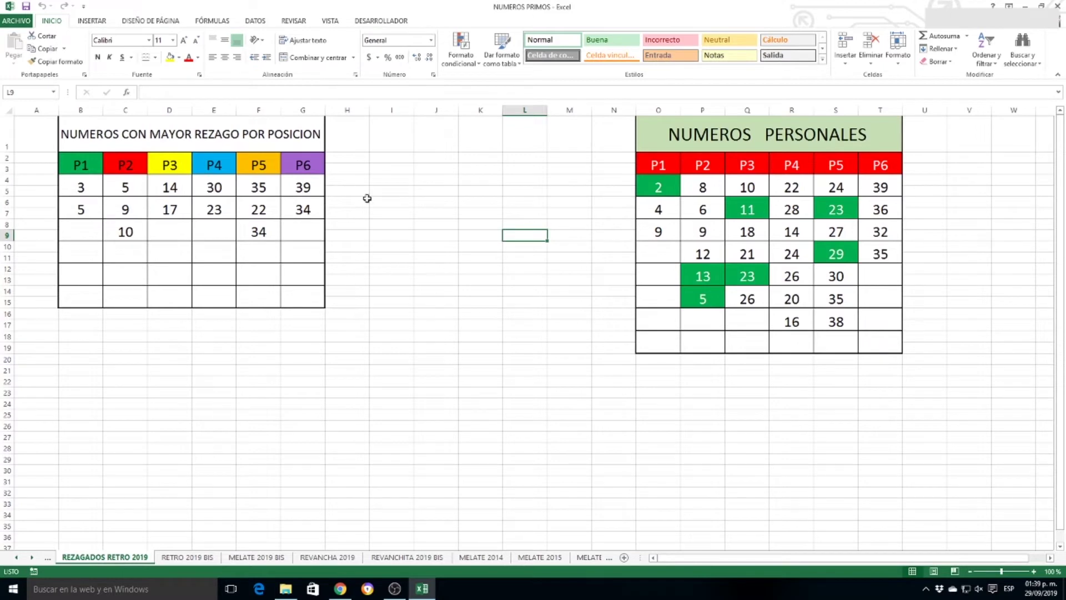
pyautogui.click(93, 187)
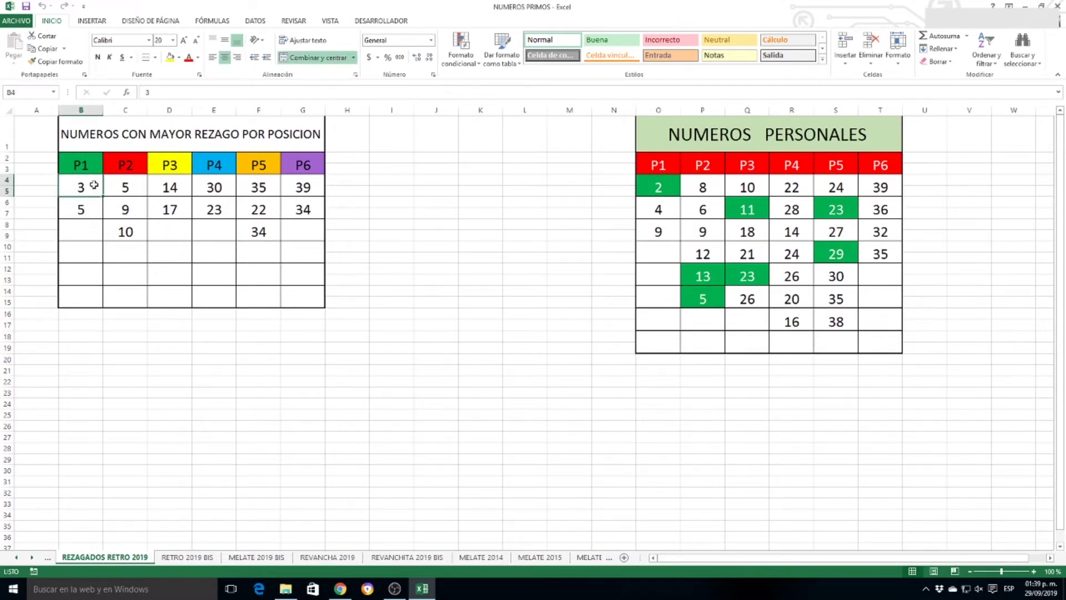
pyautogui.moveTo(91, 190); pyautogui.dragTo(93, 210)
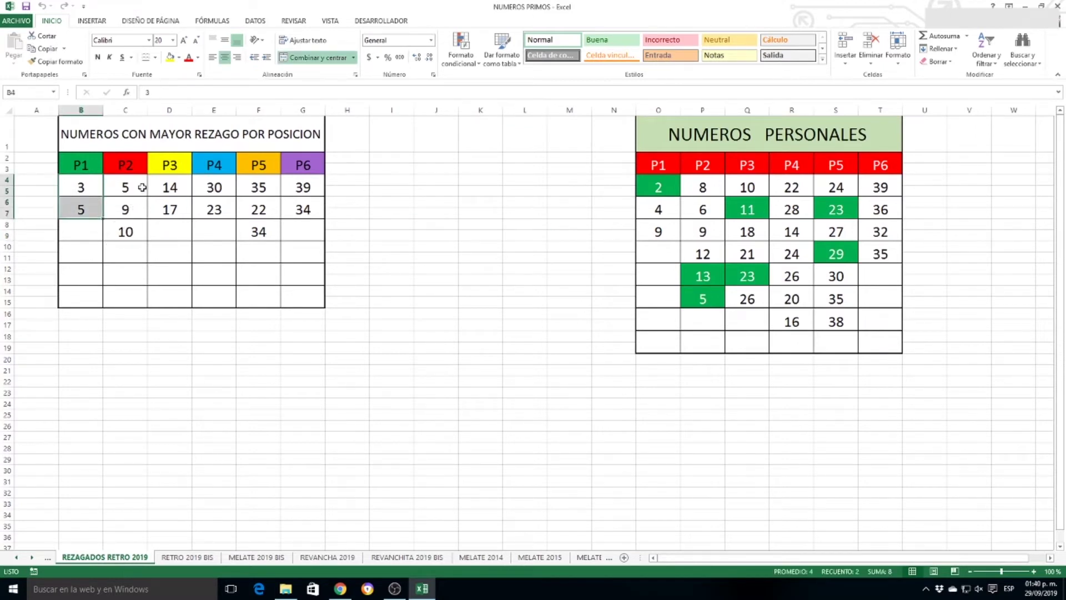
pyautogui.click(139, 205)
pyautogui.click(136, 232)
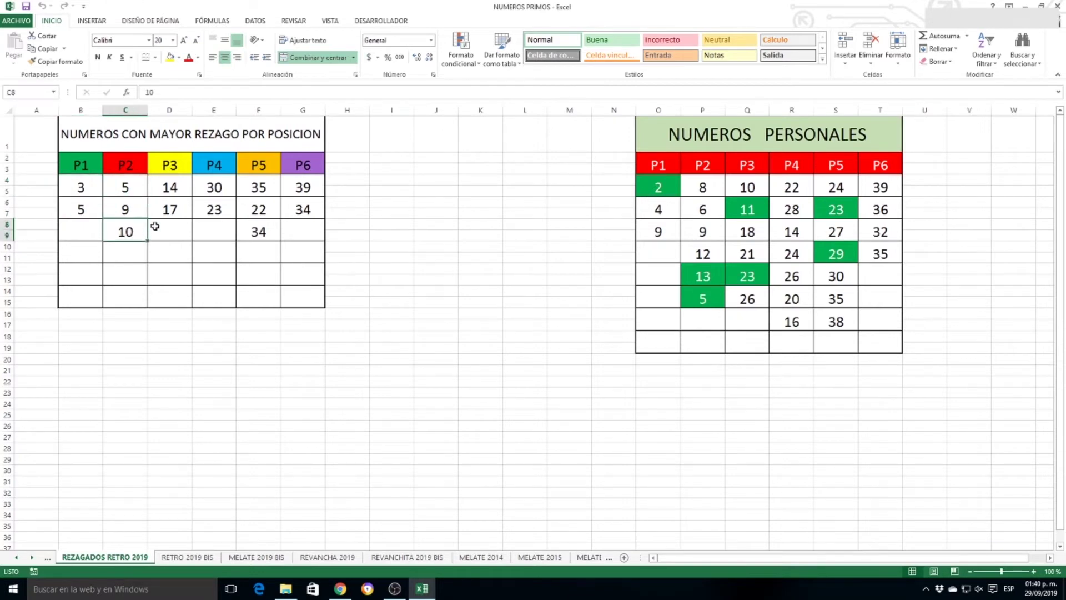
pyautogui.click(176, 185)
pyautogui.click(174, 204)
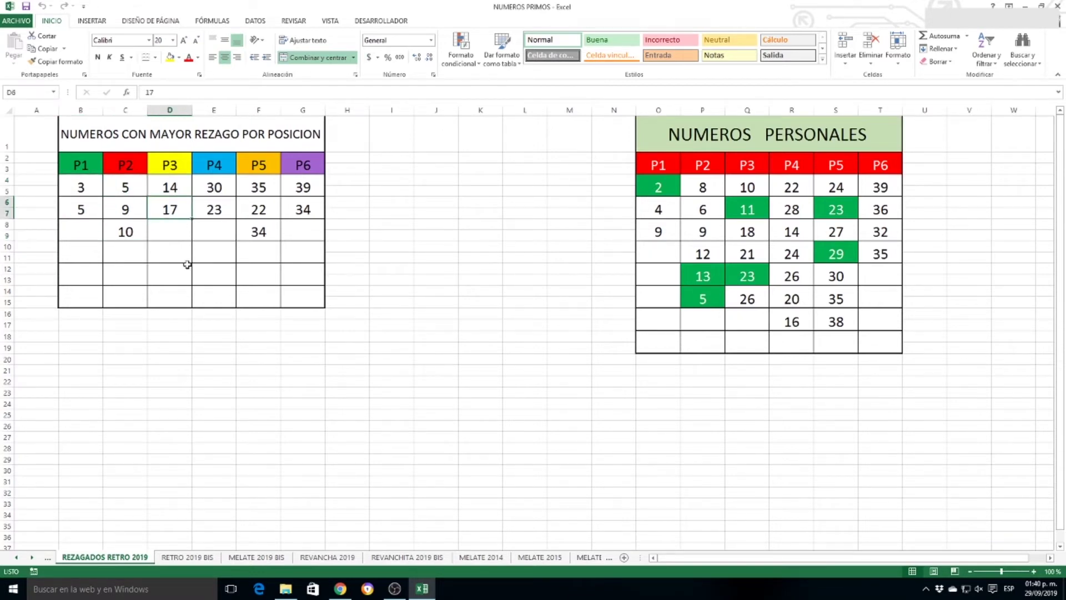
# Go through the most delayed numbers for positions P4, P5 and P6 in the NUMEROS CON MAYOR REZAGO POR POSICION table.
pyautogui.click(217, 187)
pyautogui.click(222, 210)
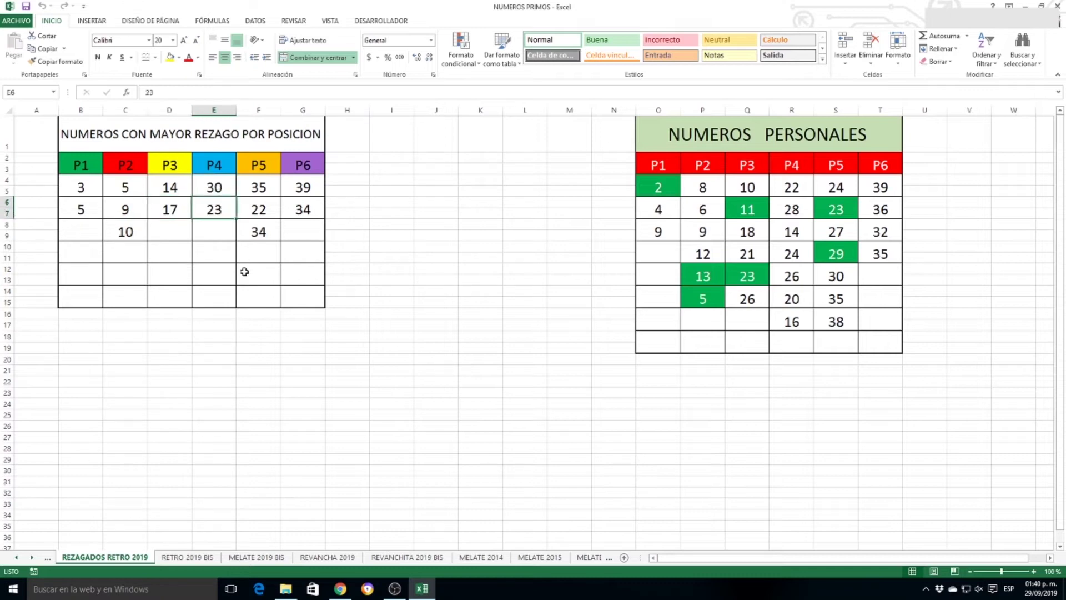
pyautogui.click(261, 187)
pyautogui.click(262, 210)
pyautogui.click(269, 233)
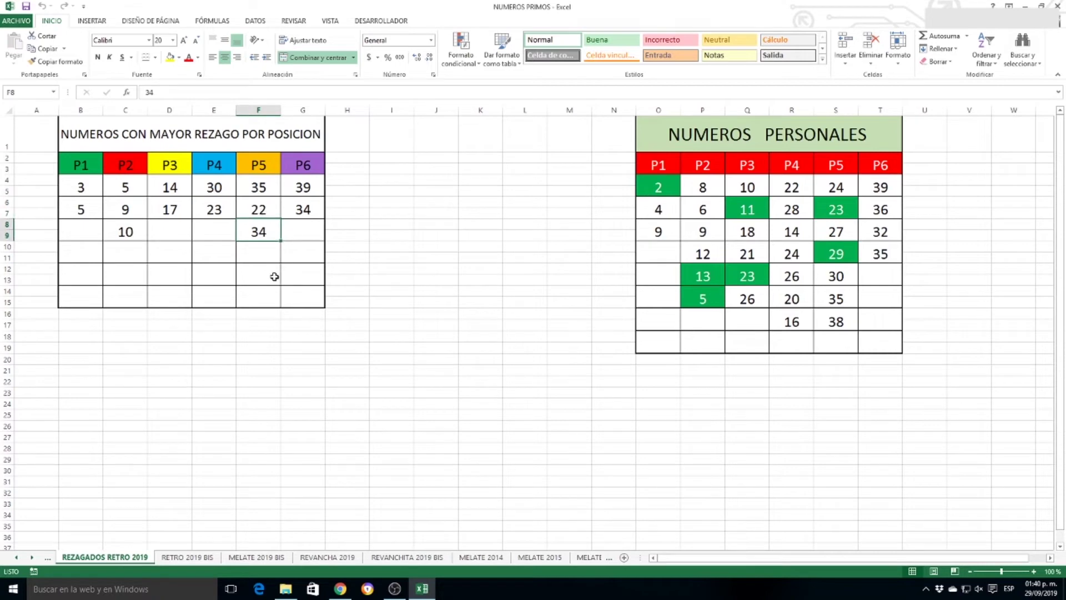
pyautogui.click(309, 188)
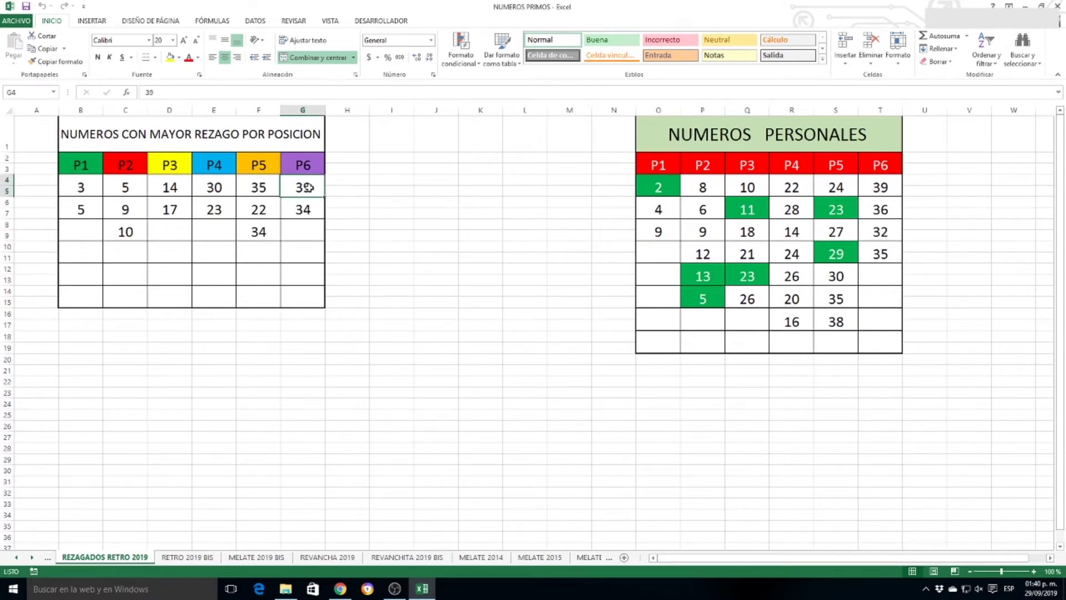
pyautogui.click(308, 213)
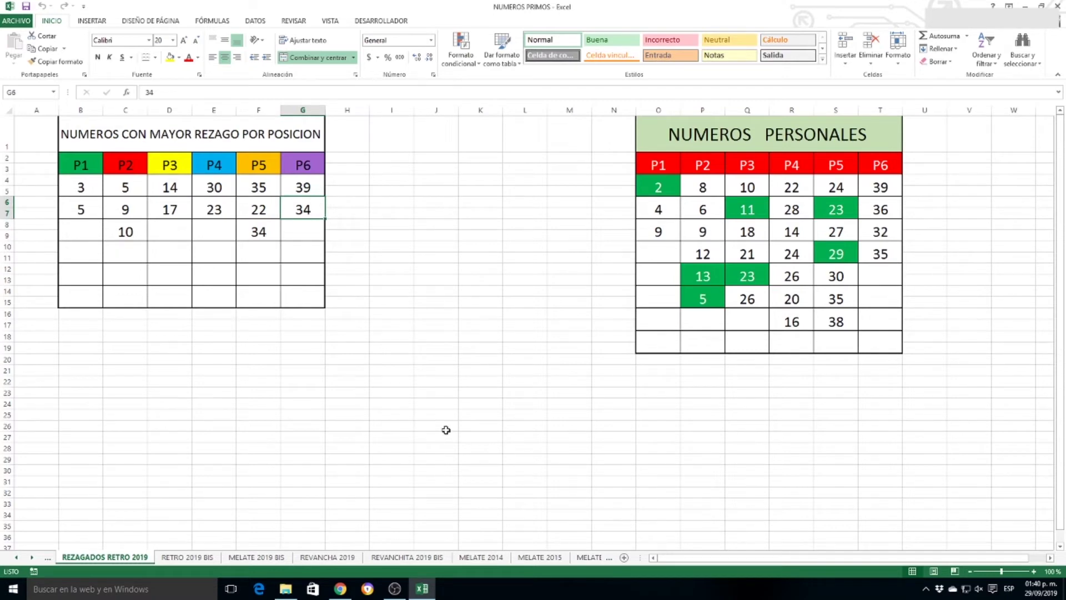
# Highlight all the numbers in the NUMEROS PERSONALES table and check 1 October 2019 in the system calendar.
pyautogui.moveTo(765, 560); pyautogui.dragTo(810, 560)
pyautogui.moveTo(626, 188); pyautogui.dragTo(832, 317)
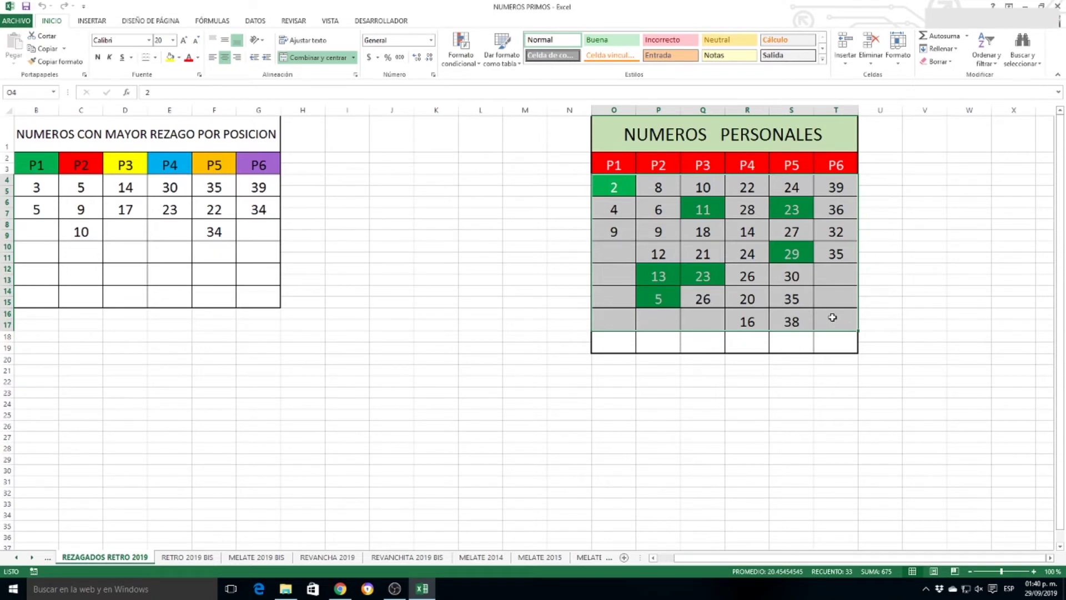
pyautogui.click(1034, 588)
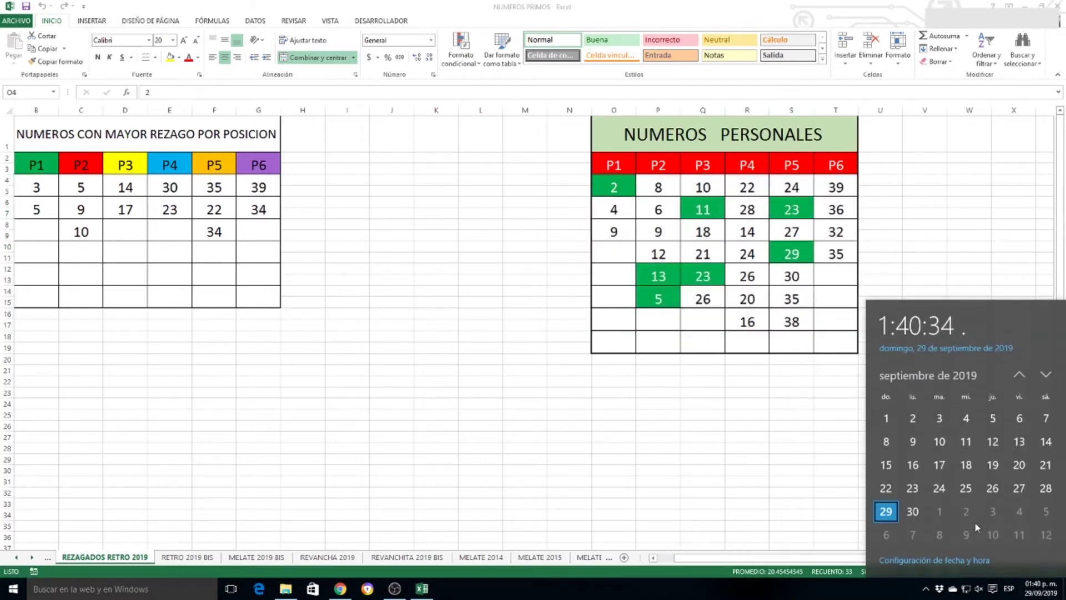
pyautogui.click(946, 511)
pyautogui.click(800, 393)
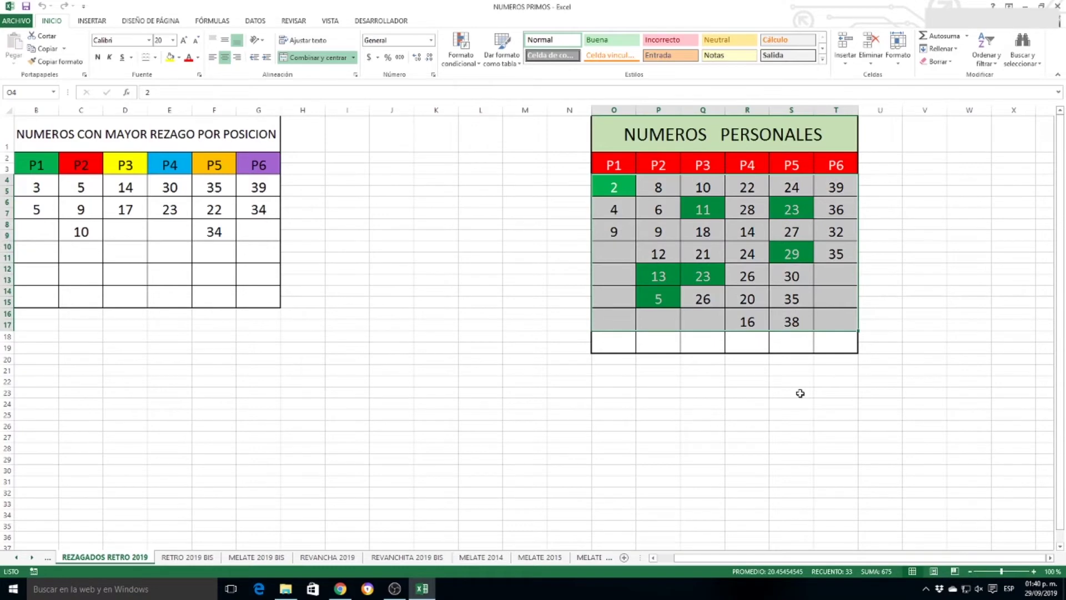
pyautogui.click(879, 322)
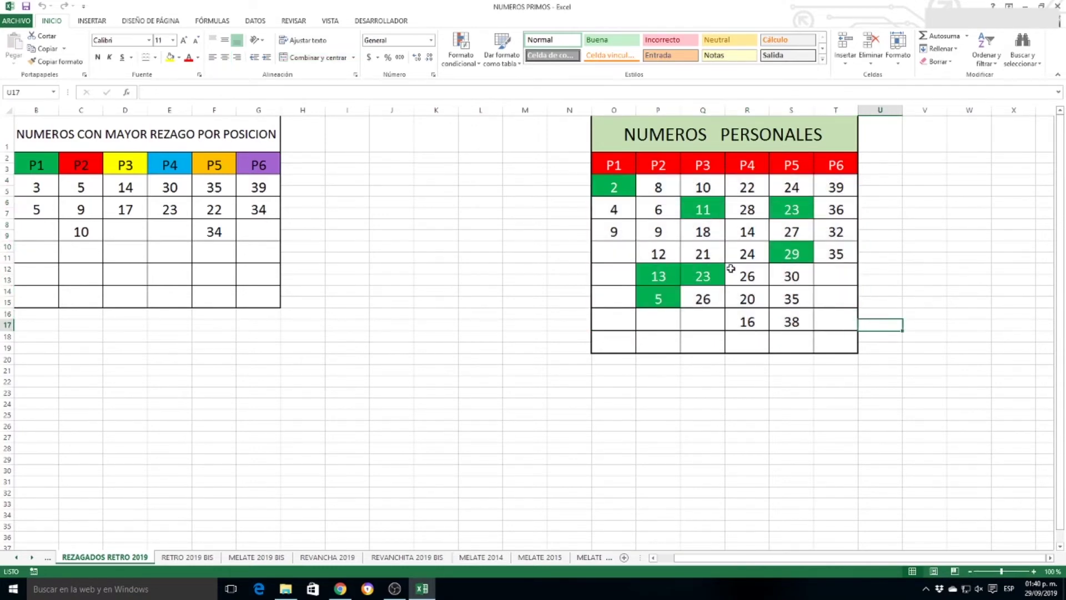
pyautogui.moveTo(625, 188); pyautogui.dragTo(841, 320)
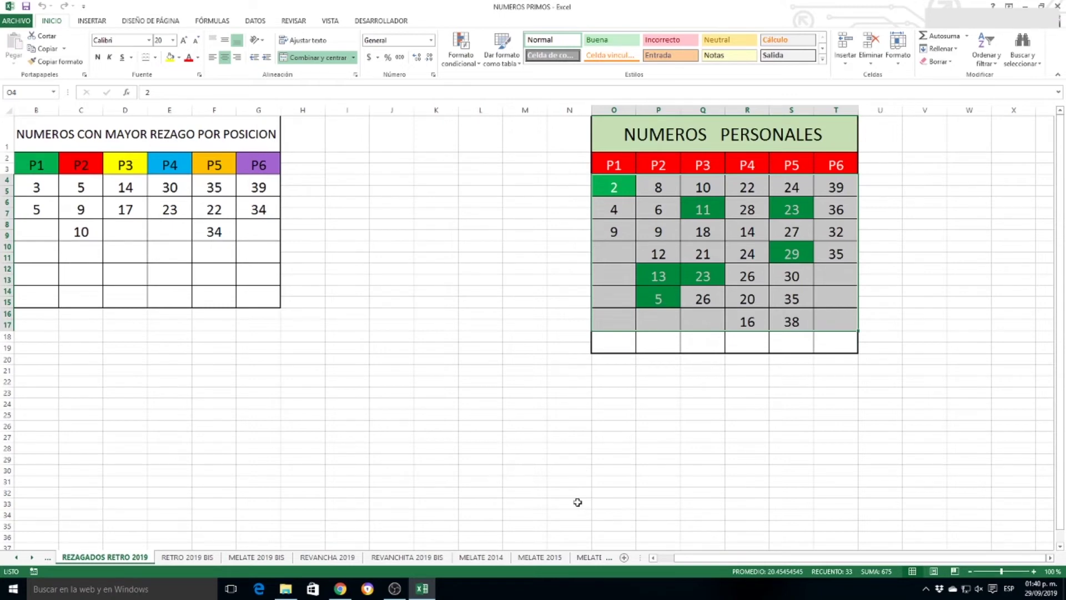
# Return to the RETRO 2019 BIS sheet and point out the headers of the P1 appearances and LAPSO tables.
pyautogui.click(190, 558)
pyautogui.scroll(20, 493, 472)
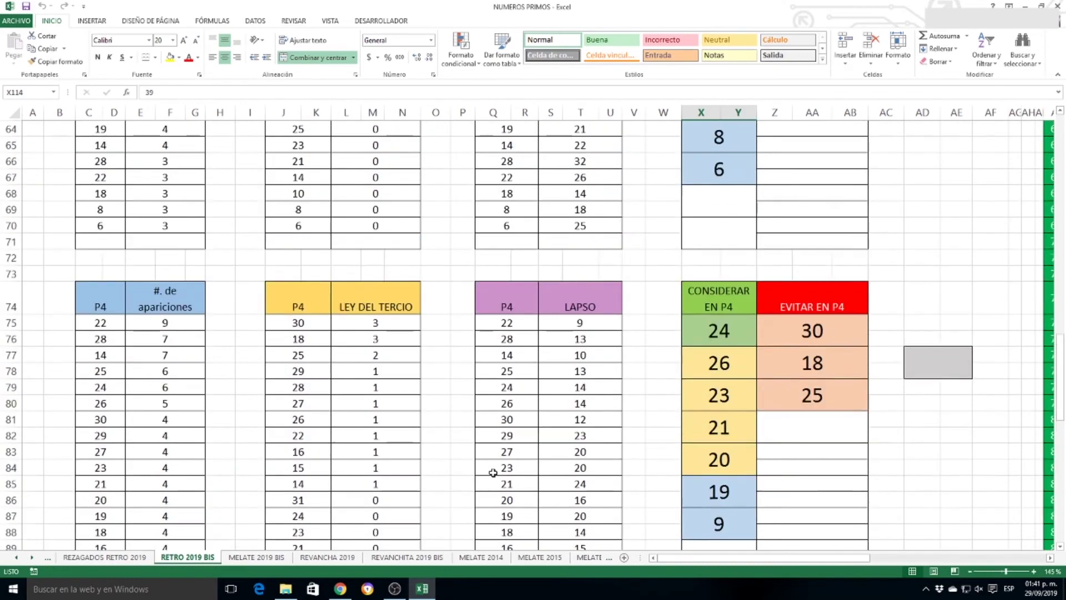
pyautogui.scroll(14, 492, 472)
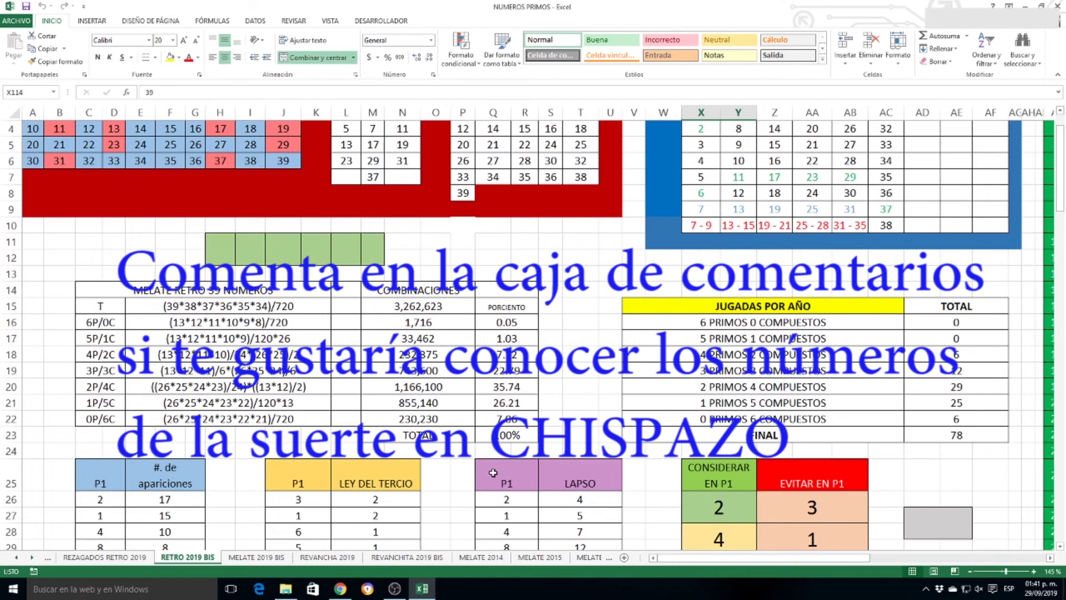
pyautogui.click(130, 482)
pyautogui.moveTo(109, 476); pyautogui.dragTo(167, 476)
pyautogui.moveTo(520, 473); pyautogui.dragTo(571, 474)
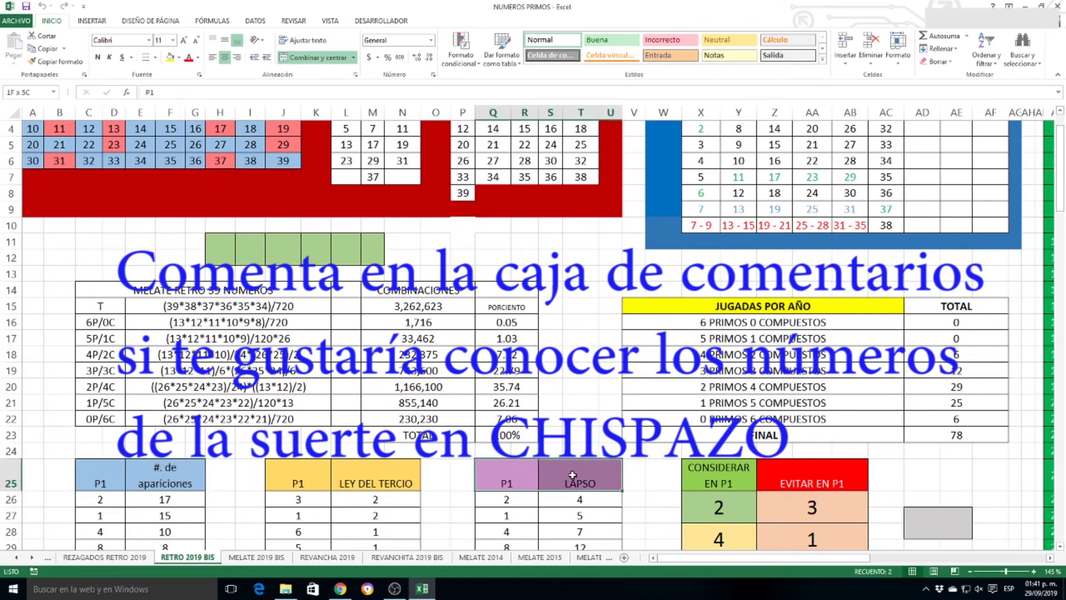